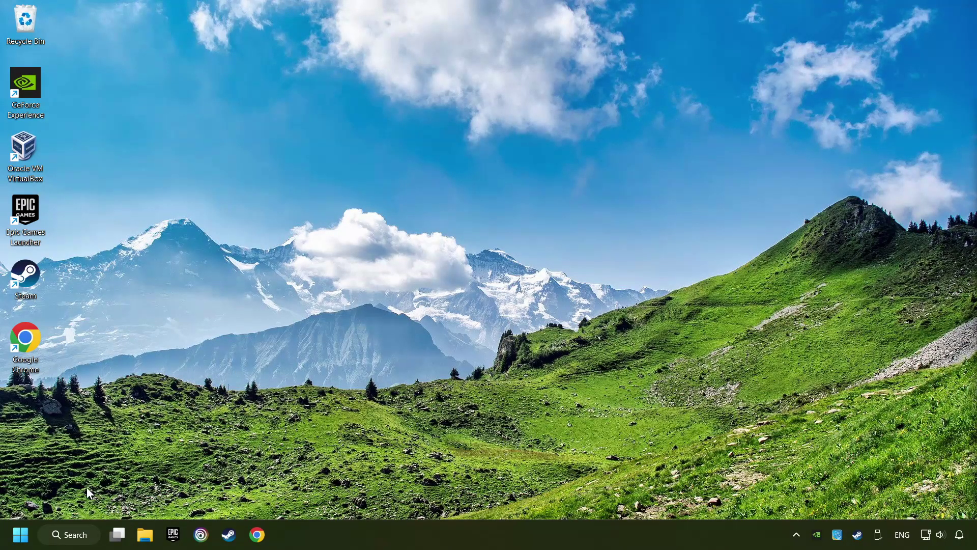
Step: Search Windows for 'device manager' so Device Manager appears as the best match
{"action": "left_click", "coordinate": [65, 535]}
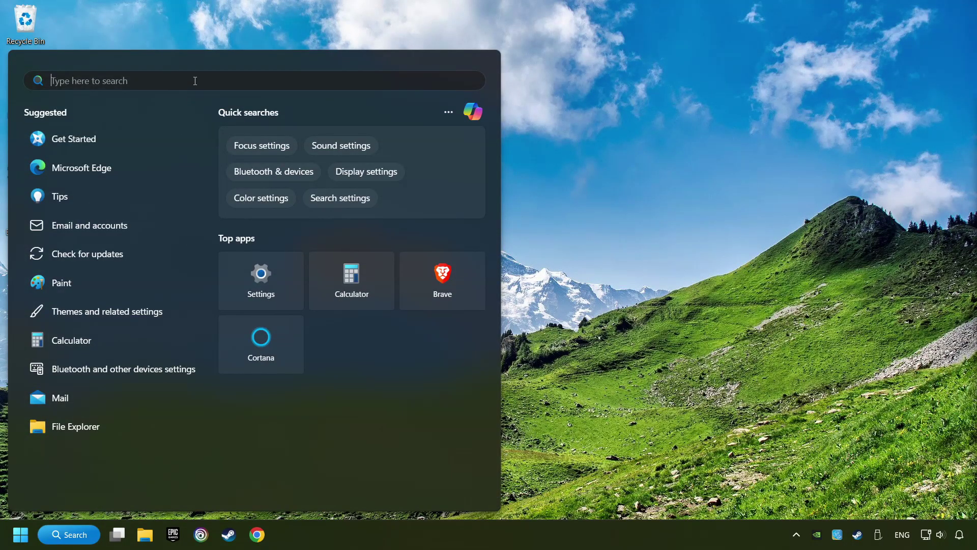
{"action": "type", "text": "device manager"}
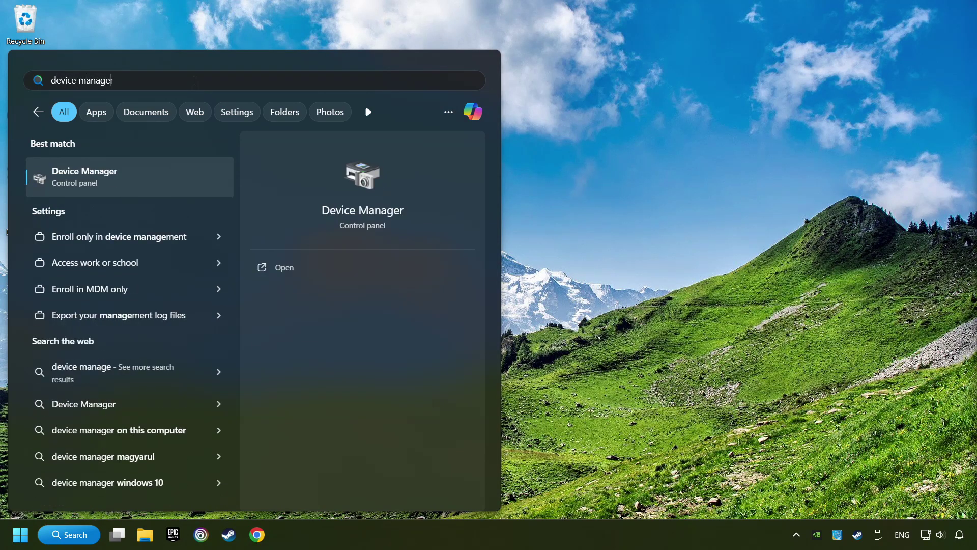
Step: Launch Device Manager, center its window, and expand Display adapters
{"action": "left_click", "coordinate": [202, 178]}
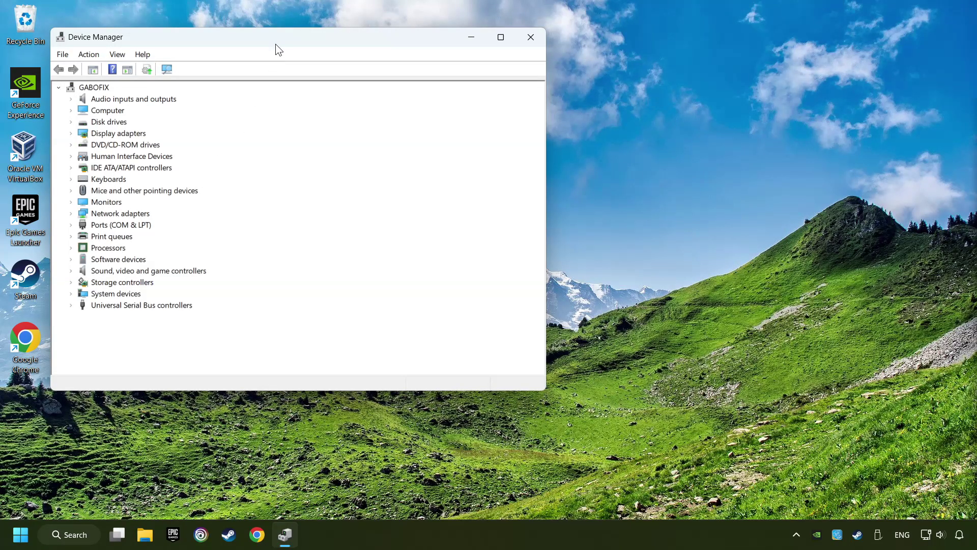
{"action": "left_click_drag", "start_coordinate": [276, 44], "coordinate": [433, 97]}
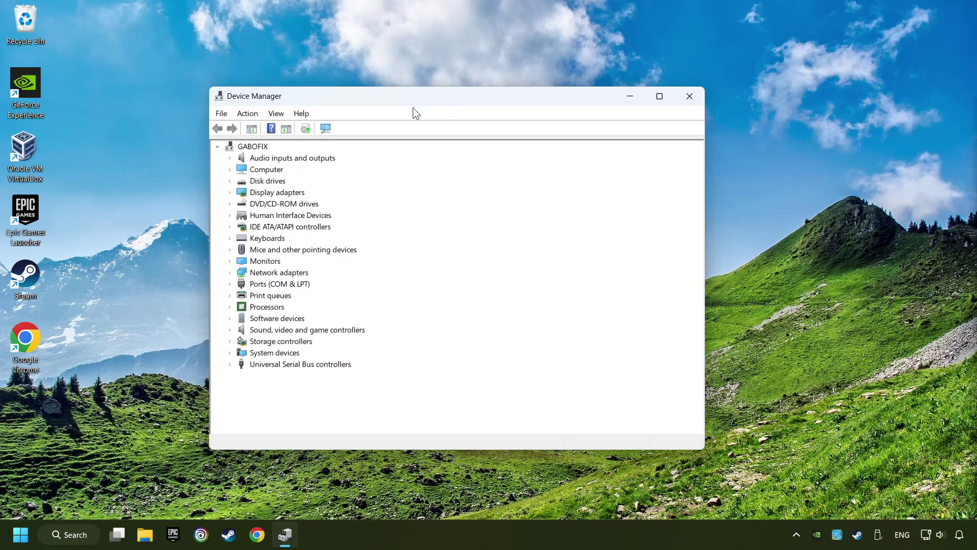
{"action": "left_click", "coordinate": [246, 196]}
{"action": "left_click", "coordinate": [230, 193]}
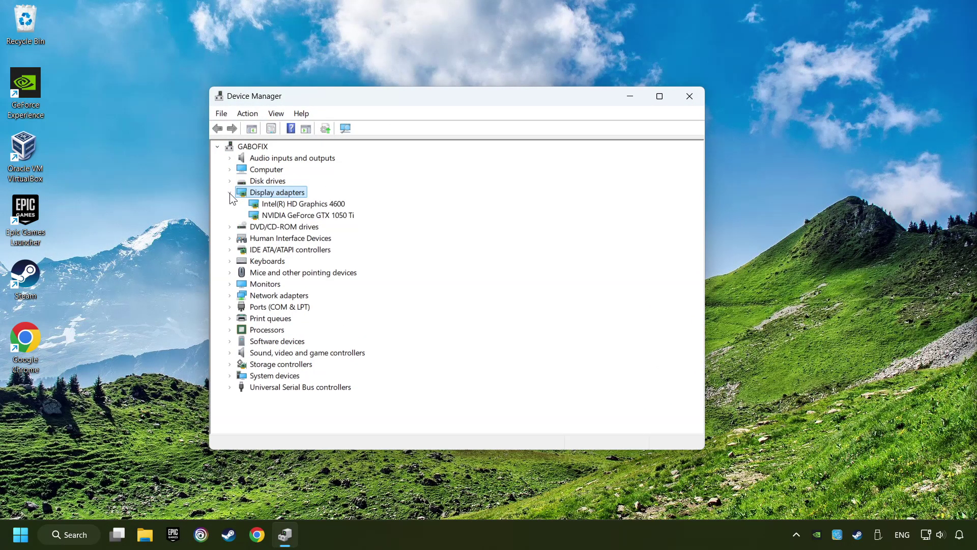
Step: Auto-search for a newer NVIDIA GeForce GTX 1050 Ti driver, confirm the best is installed, then close Device Manager
{"action": "left_click", "coordinate": [255, 216]}
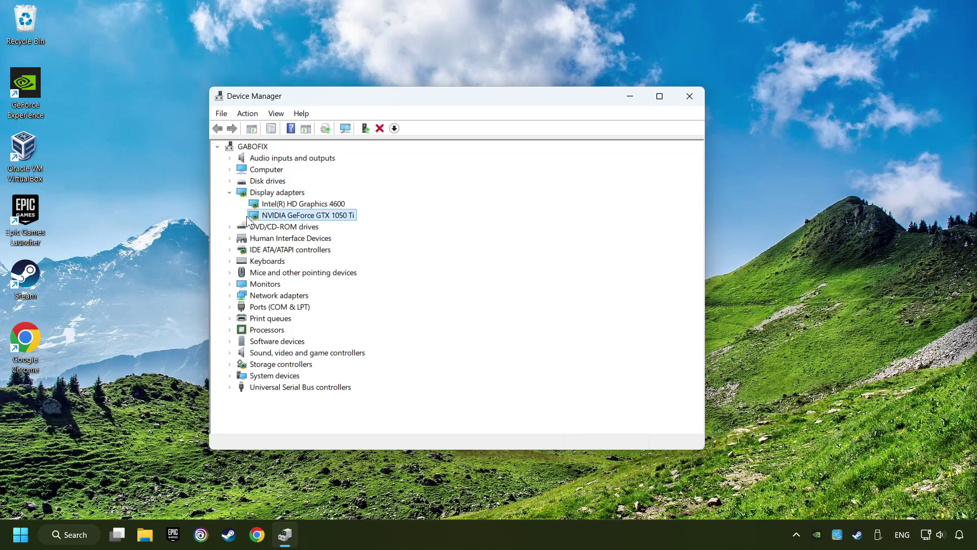
{"action": "right_click", "coordinate": [304, 215]}
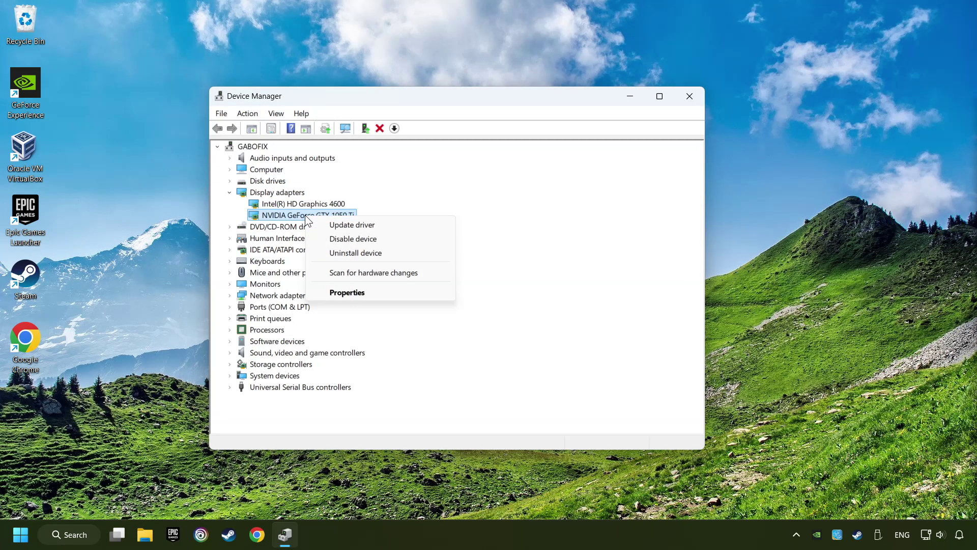
{"action": "left_click", "coordinate": [392, 225]}
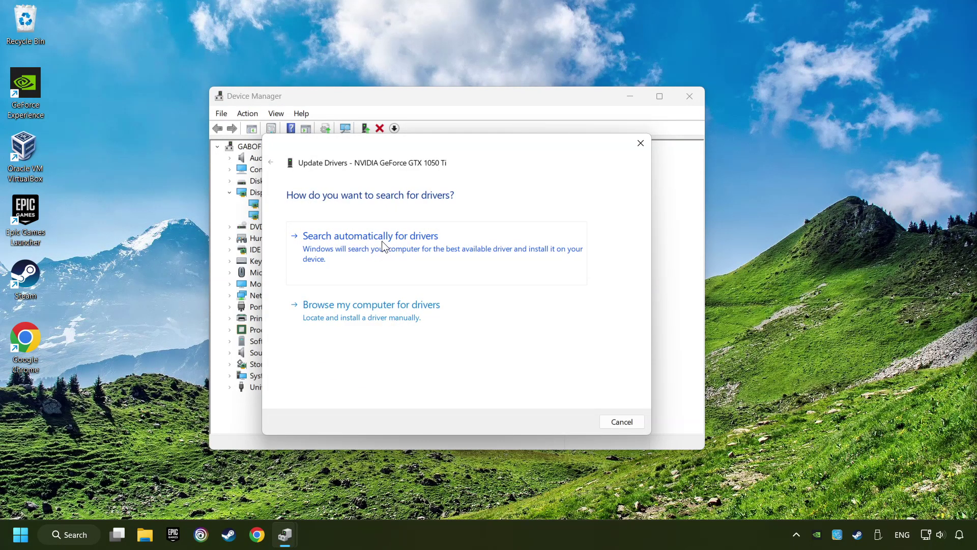
{"action": "left_click", "coordinate": [382, 244]}
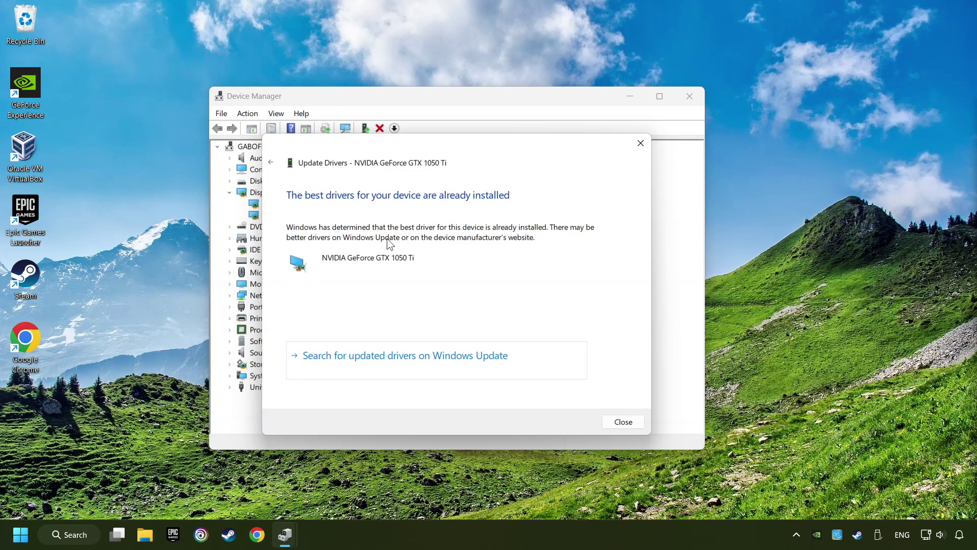
{"action": "left_click", "coordinate": [633, 423]}
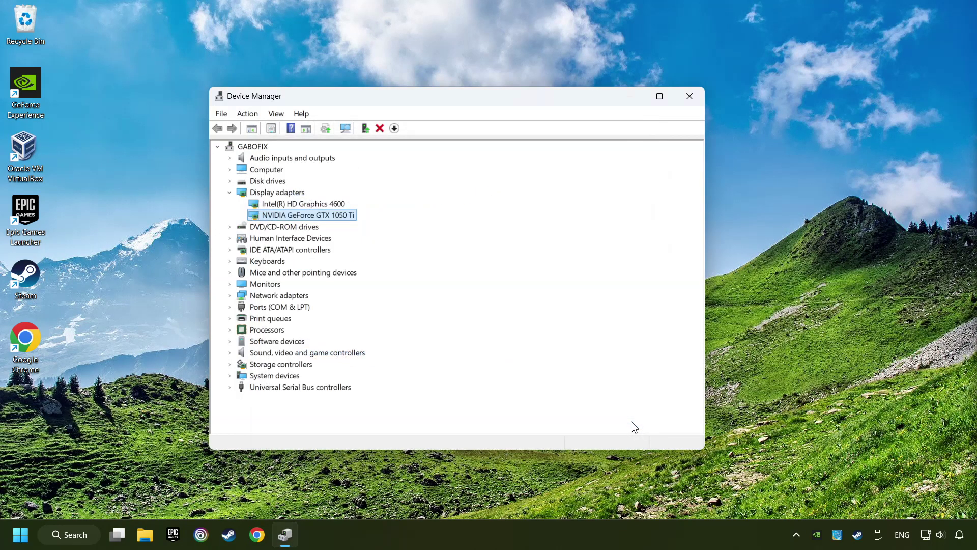
{"action": "left_click", "coordinate": [691, 98]}
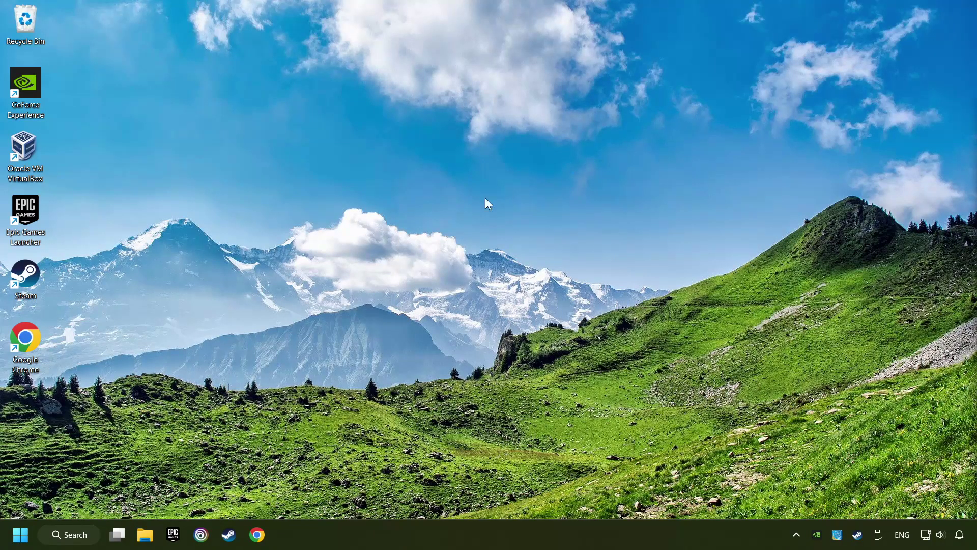
Step: Google 'nvidia geforce driver download' in Chrome
{"action": "left_click", "coordinate": [257, 534]}
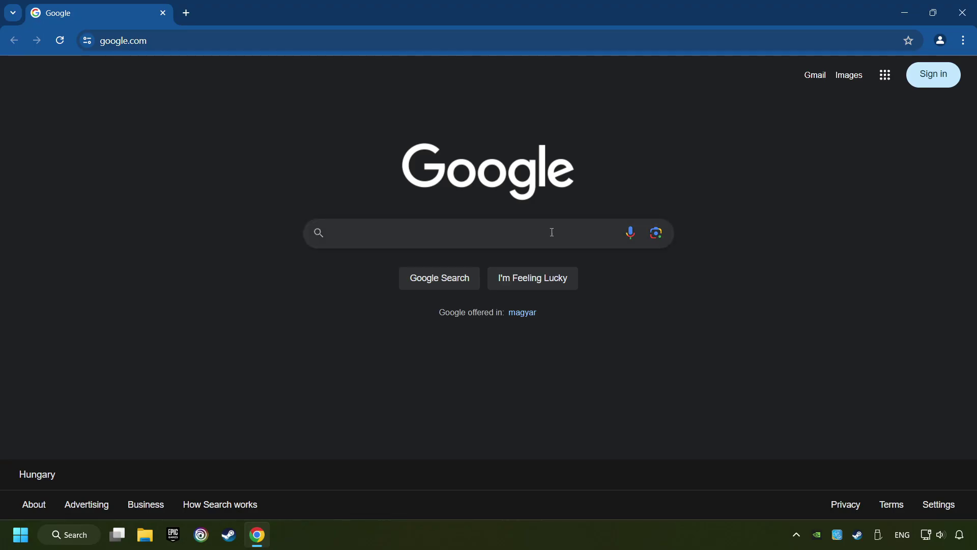
{"action": "type", "text": "nvi"}
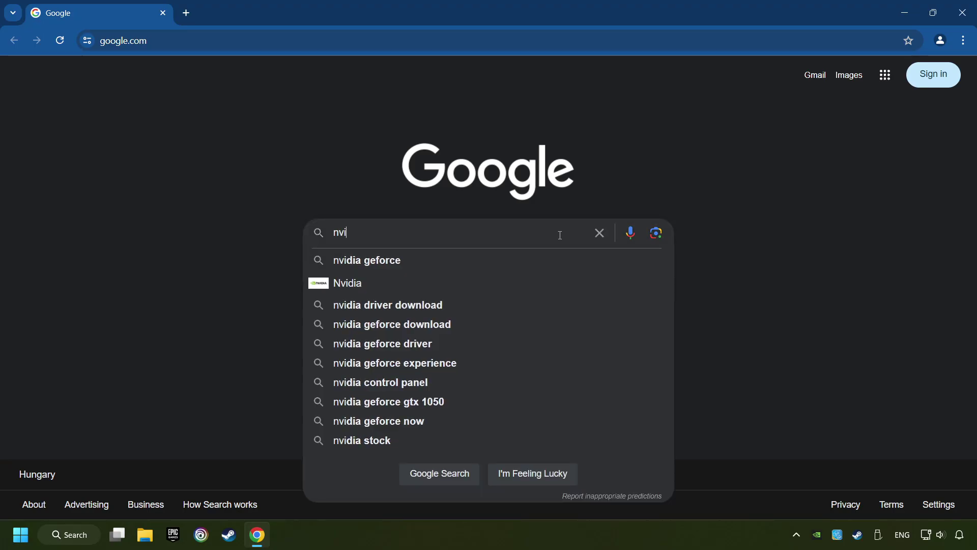
{"action": "type", "text": "dia geforc"}
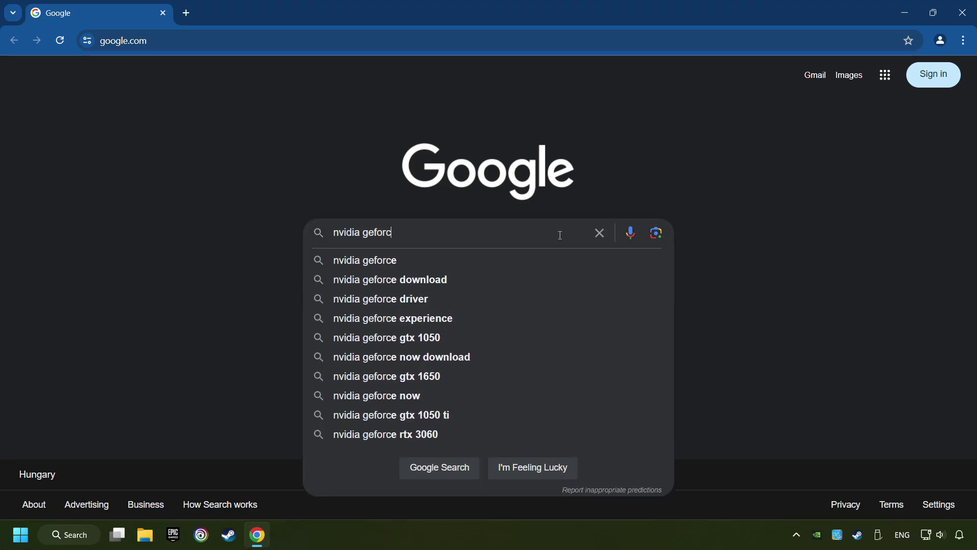
{"action": "type", "text": "e driver dow"}
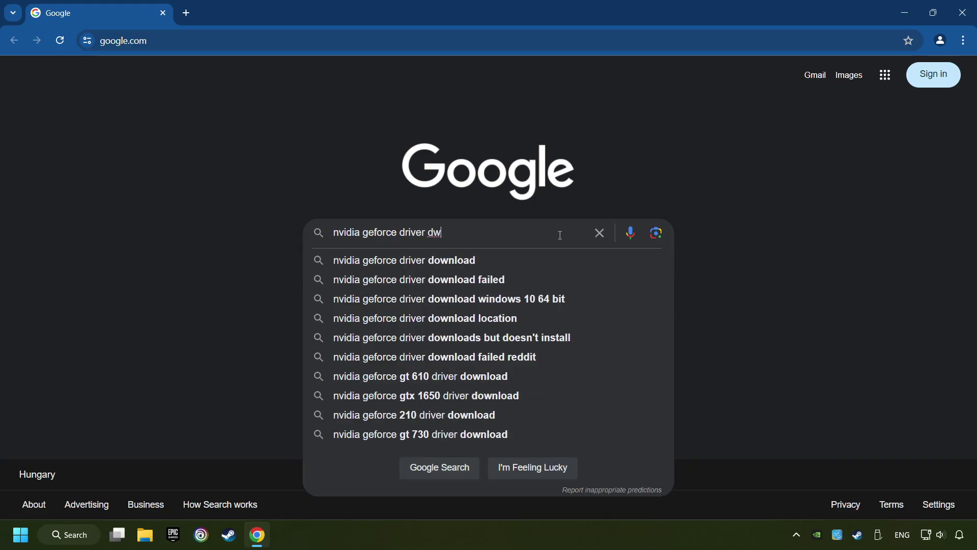
{"action": "type", "text": "nload"}
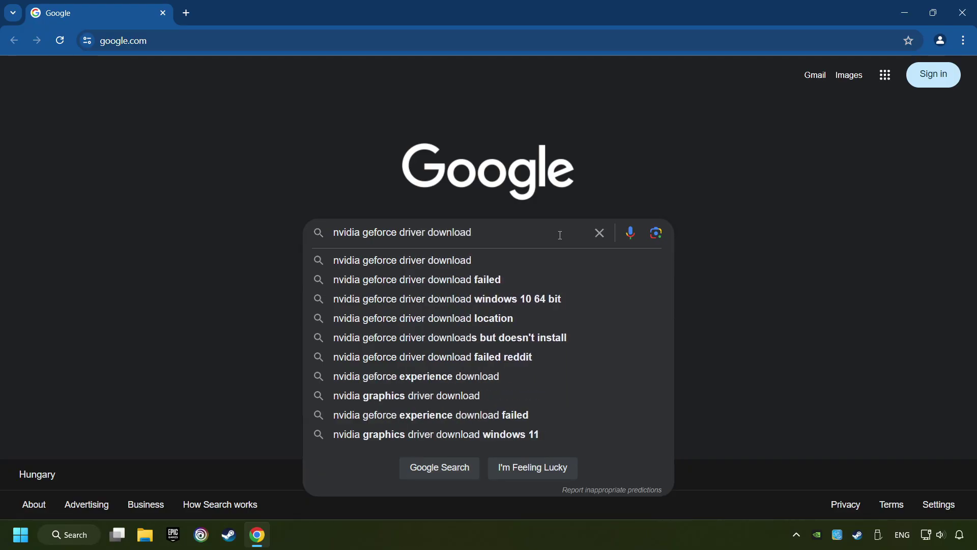
{"action": "key", "text": "Return"}
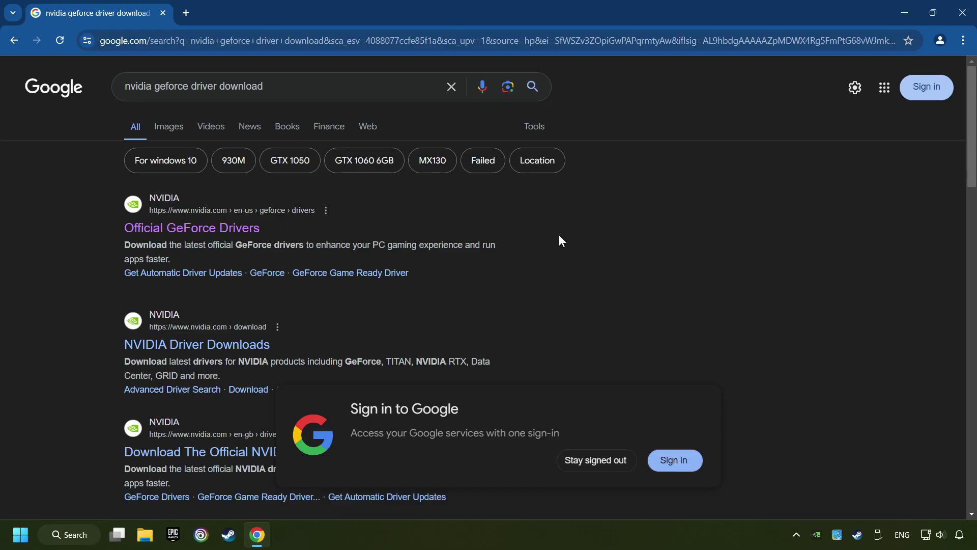
Step: Download the GeForce Experience installer from the Official GeForce Drivers page and run it
{"action": "left_click", "coordinate": [188, 232]}
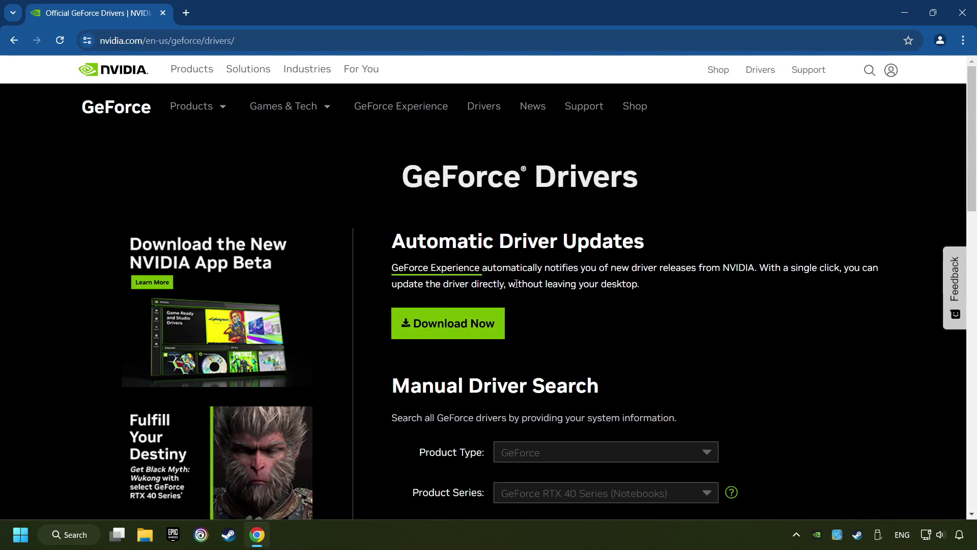
{"action": "left_click", "coordinate": [462, 334]}
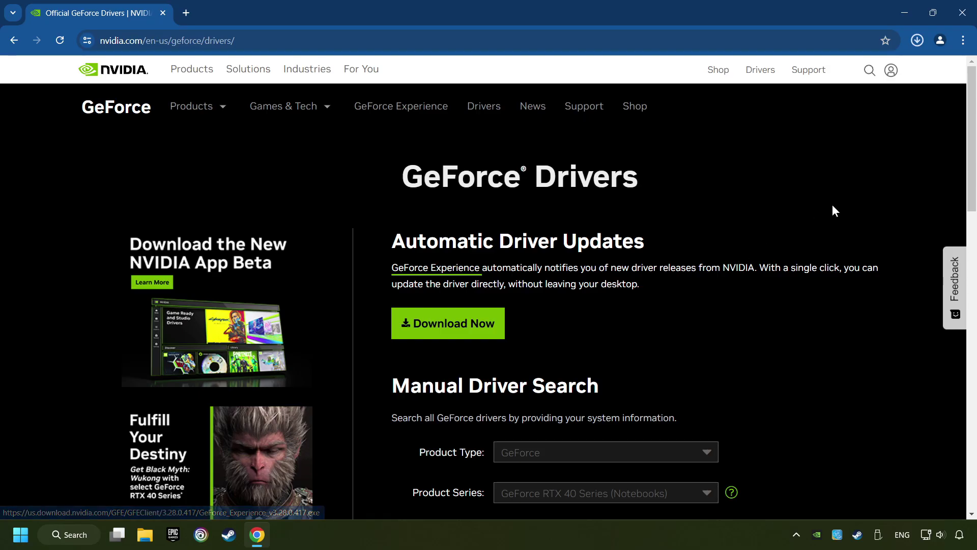
{"action": "left_click", "coordinate": [918, 41]}
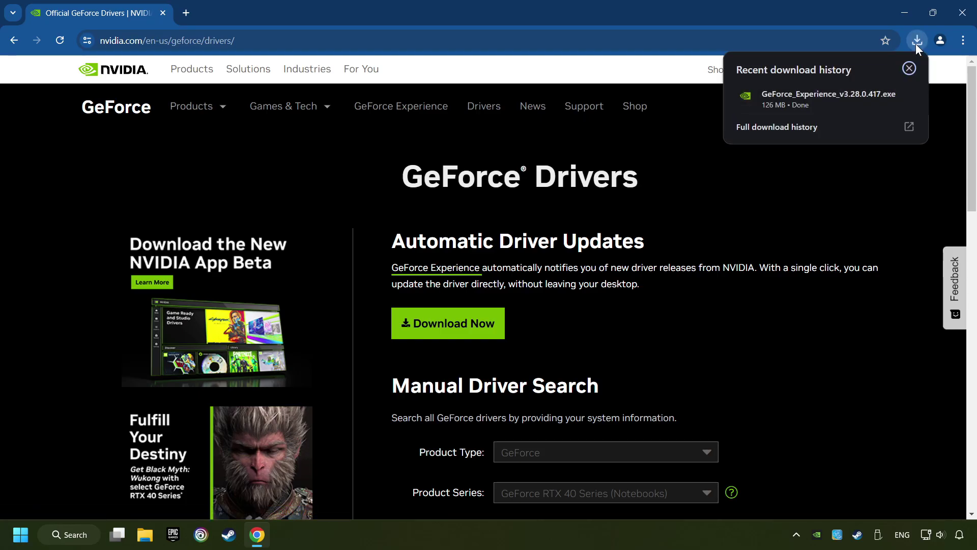
{"action": "left_click", "coordinate": [836, 96]}
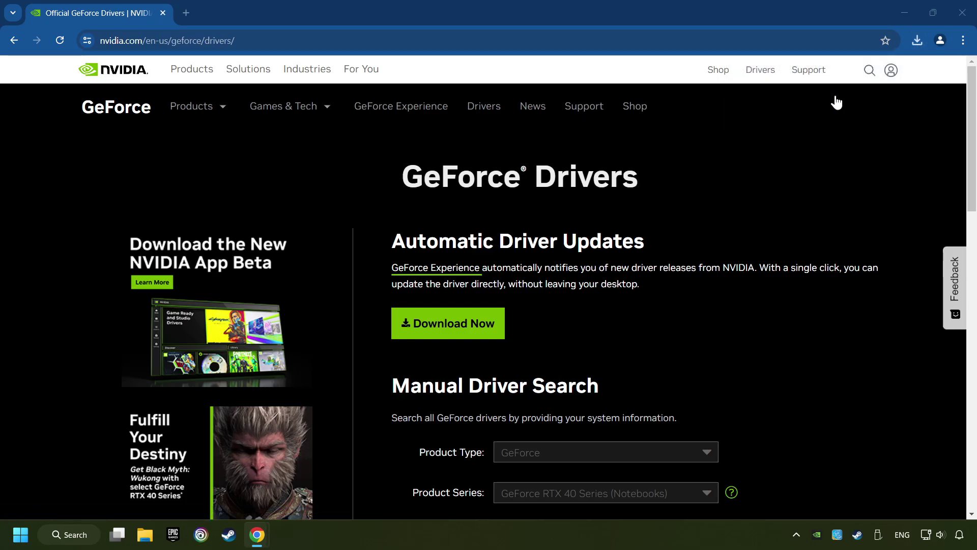
Step: Close Chrome, agree and install GeForce Experience, and close the release notes window
{"action": "left_click", "coordinate": [969, 20]}
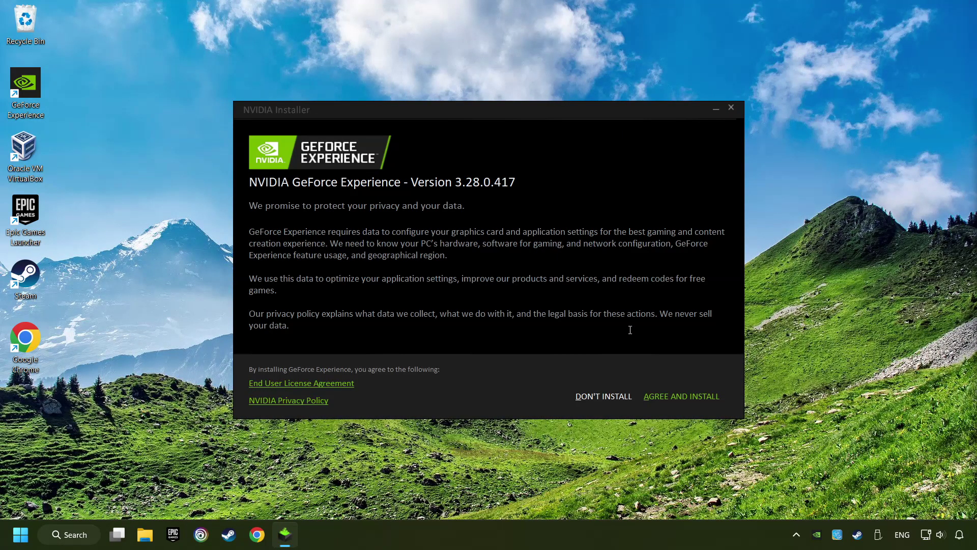
{"action": "left_click", "coordinate": [714, 407]}
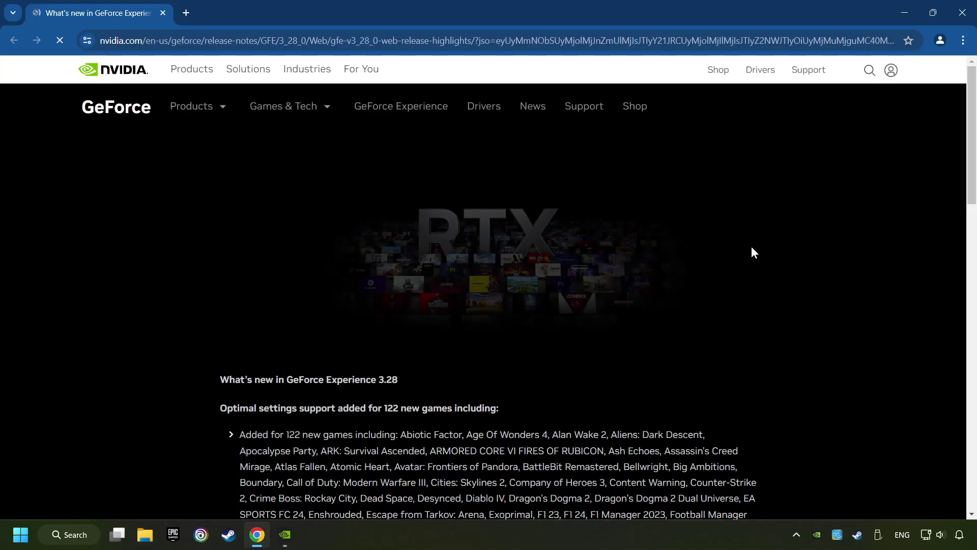
{"action": "left_click", "coordinate": [963, 13]}
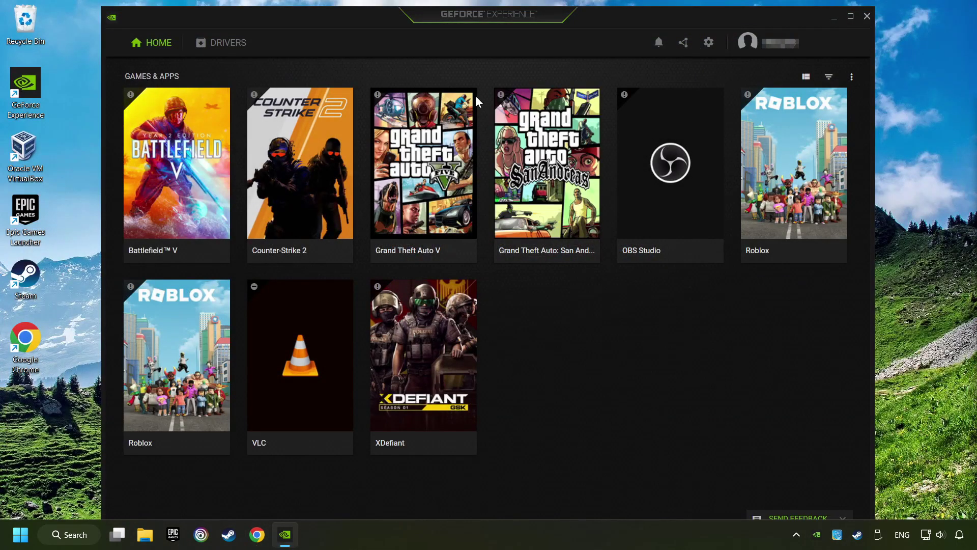
Step: Check for driver updates, confirming Game Ready Driver 556.12 is latest, then close GeForce Experience
{"action": "left_click", "coordinate": [224, 45]}
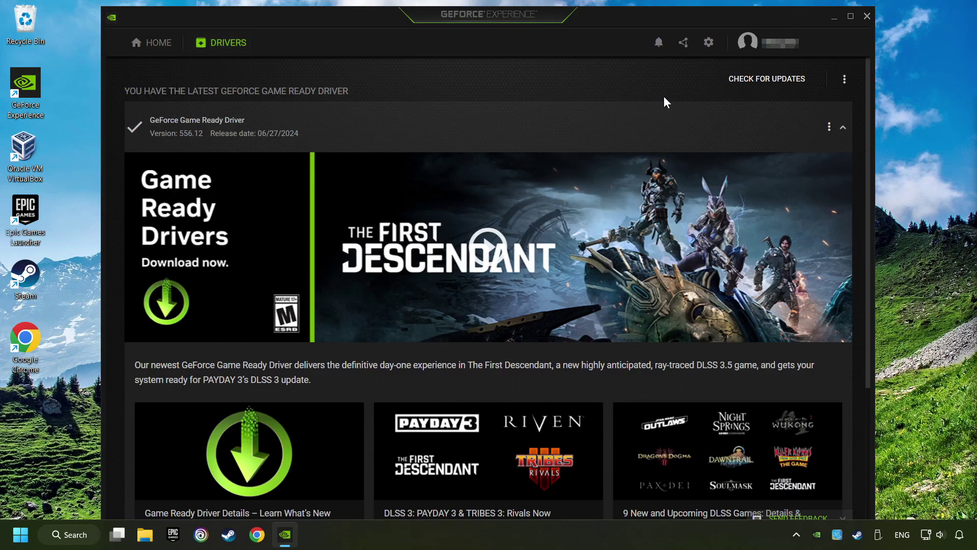
{"action": "left_click", "coordinate": [776, 87]}
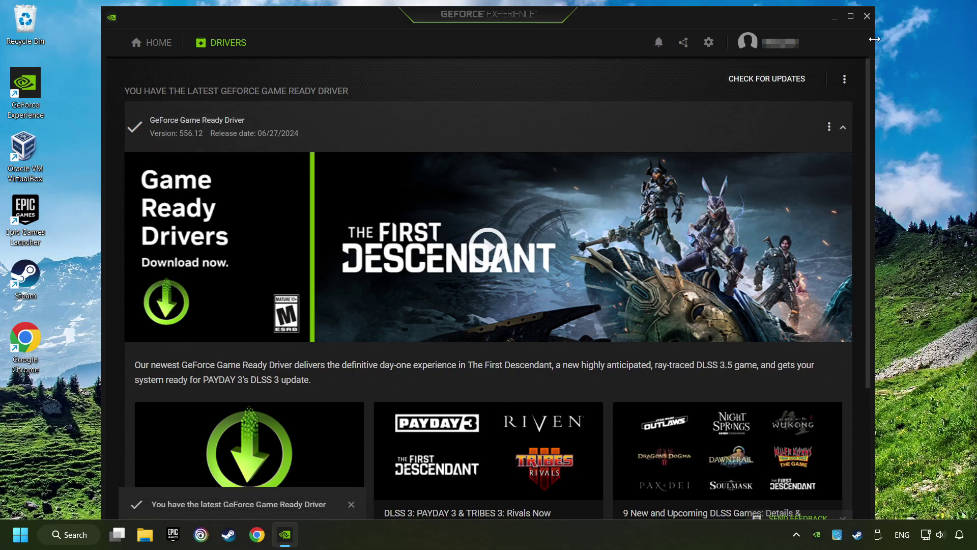
{"action": "left_click", "coordinate": [867, 16]}
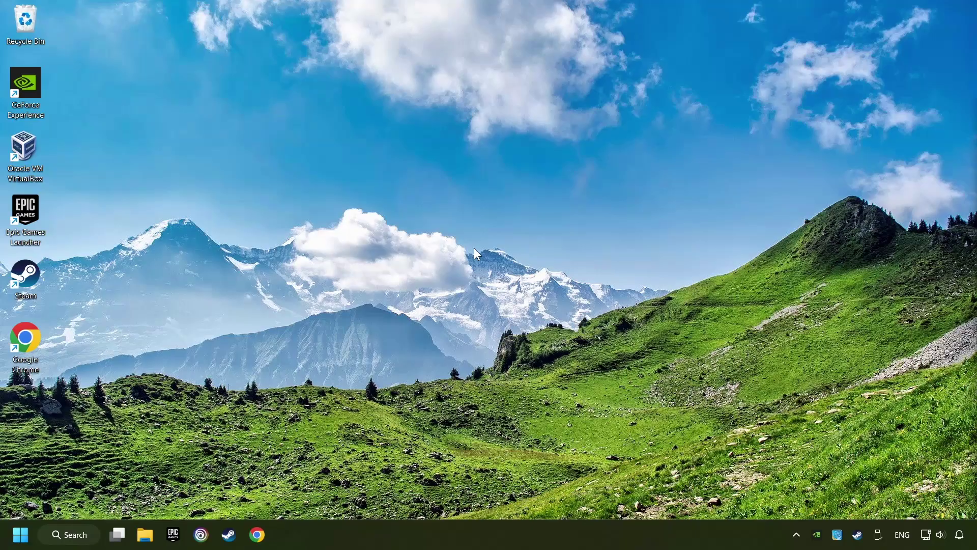
Step: Open Graphics settings from Windows search and browse the app list without adding a program
{"action": "left_click", "coordinate": [83, 535]}
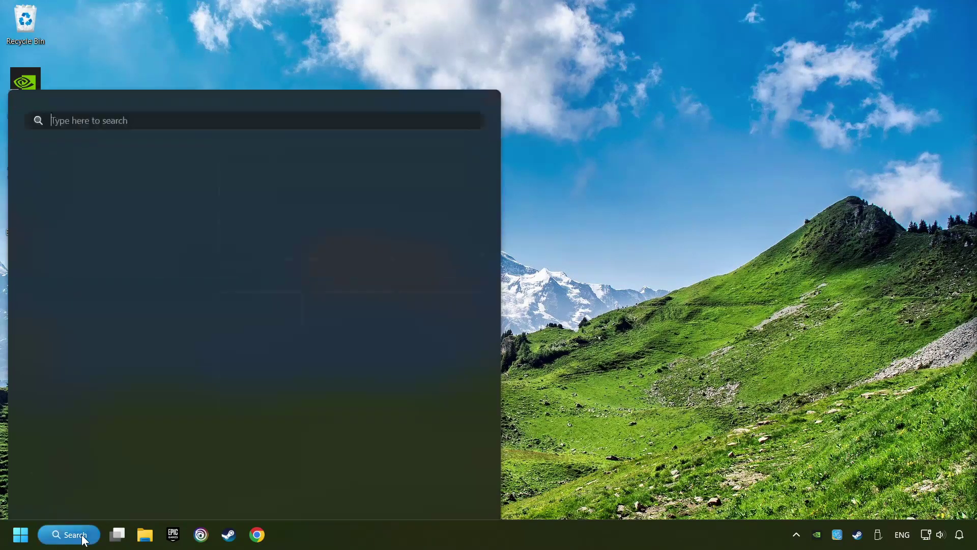
{"action": "type", "text": "graphics se"}
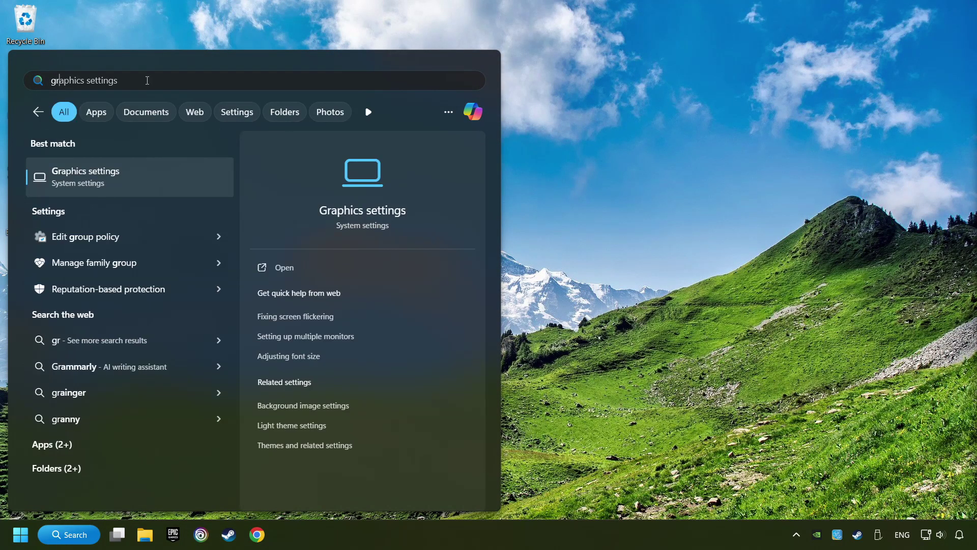
{"action": "type", "text": "ttings"}
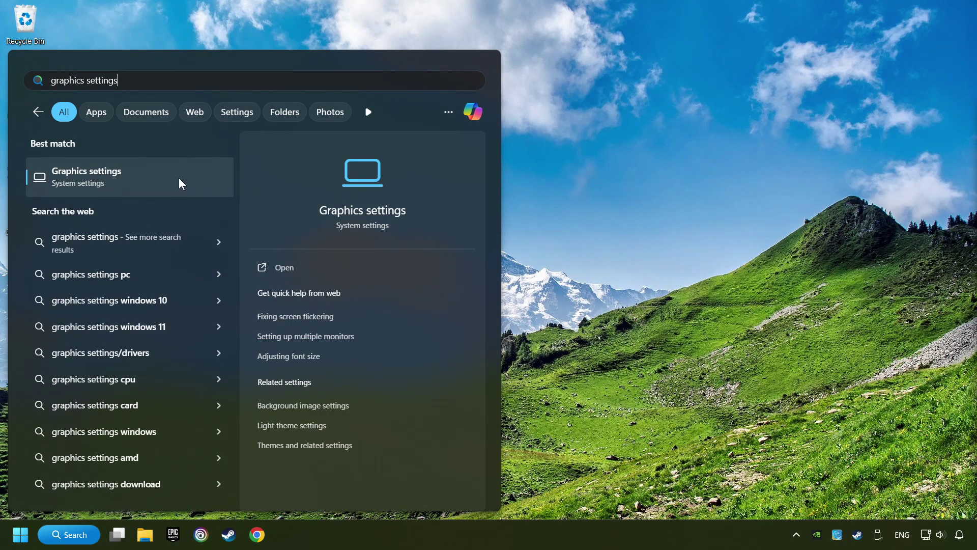
{"action": "left_click", "coordinate": [200, 175]}
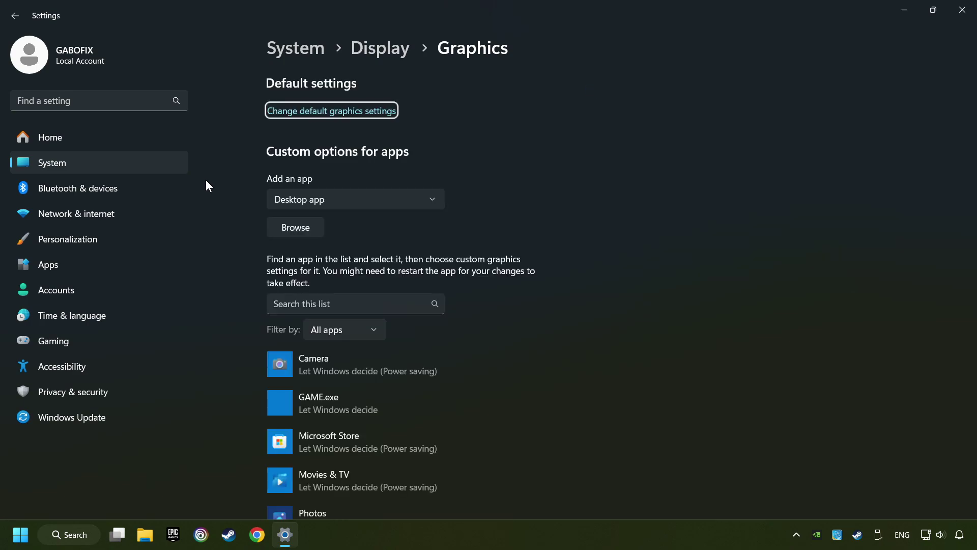
{"action": "scroll", "coordinate": [209, 184], "scroll_direction": "down", "scroll_amount": 2}
{"action": "scroll", "coordinate": [222, 224], "scroll_direction": "down", "scroll_amount": 2}
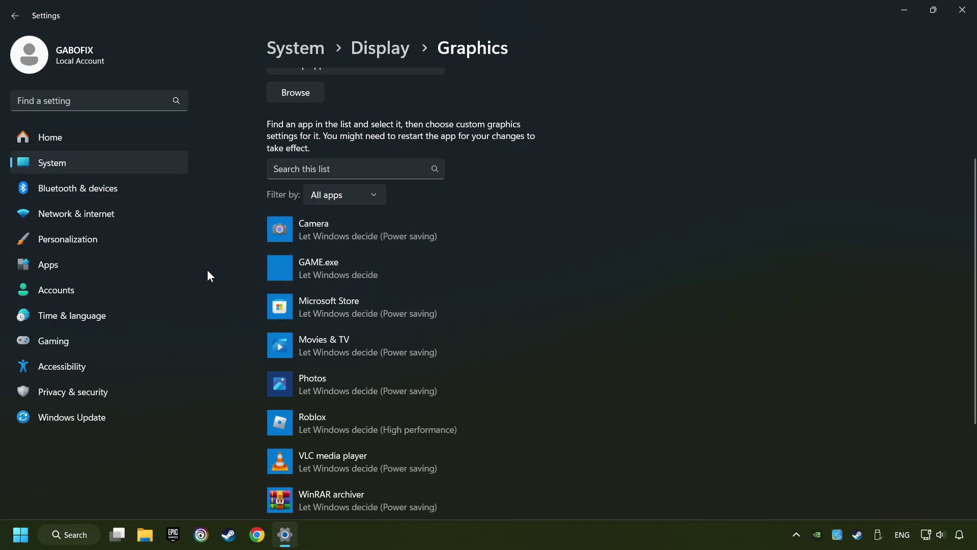
{"action": "scroll", "coordinate": [214, 236], "scroll_direction": "up", "scroll_amount": 4}
{"action": "left_click", "coordinate": [304, 230]}
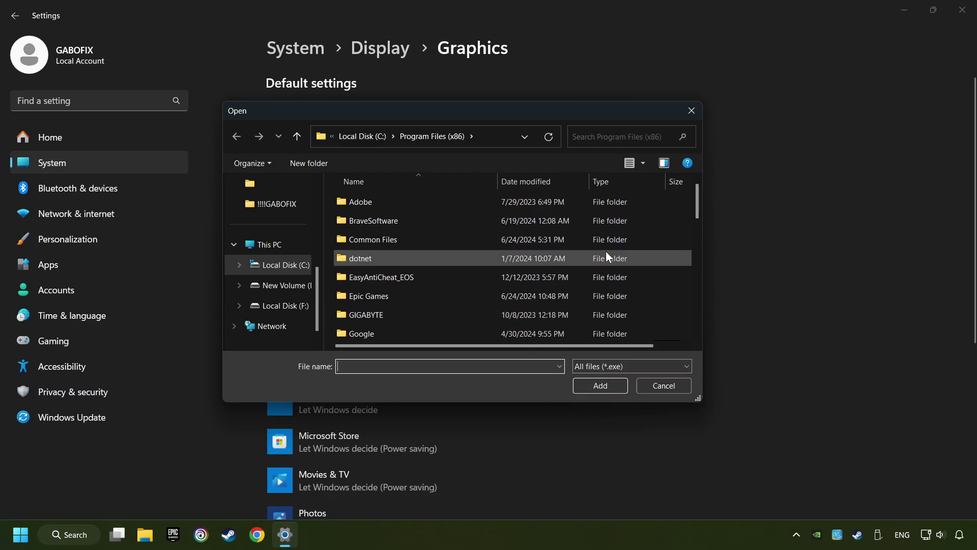
{"action": "left_click", "coordinate": [694, 112]}
Step: Save GAME.exe's graphics preference as High performance (NVIDIA GeForce GTX 1050 Ti), then close Settings
{"action": "scroll", "coordinate": [623, 198], "scroll_direction": "down", "scroll_amount": 3}
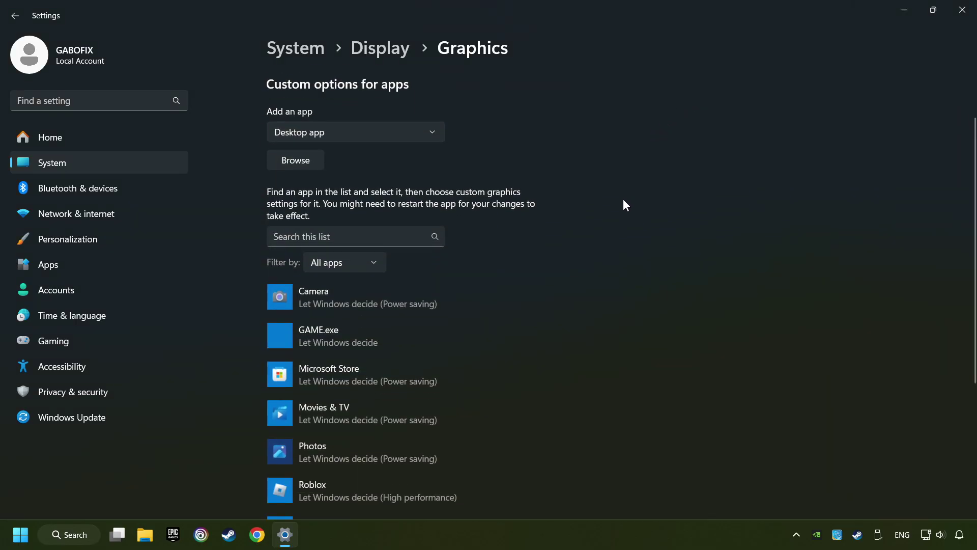
{"action": "left_click", "coordinate": [360, 275]}
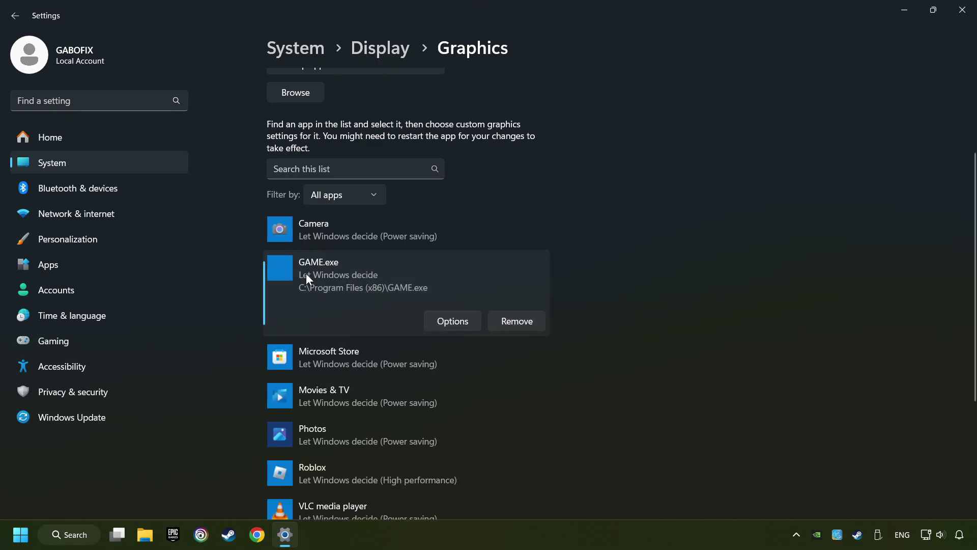
{"action": "left_click", "coordinate": [454, 322]}
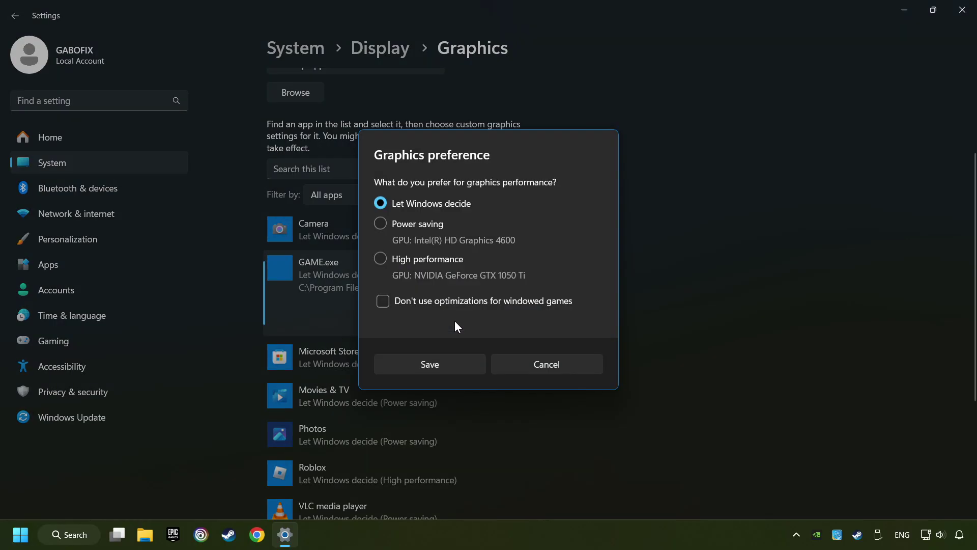
{"action": "left_click", "coordinate": [379, 259]}
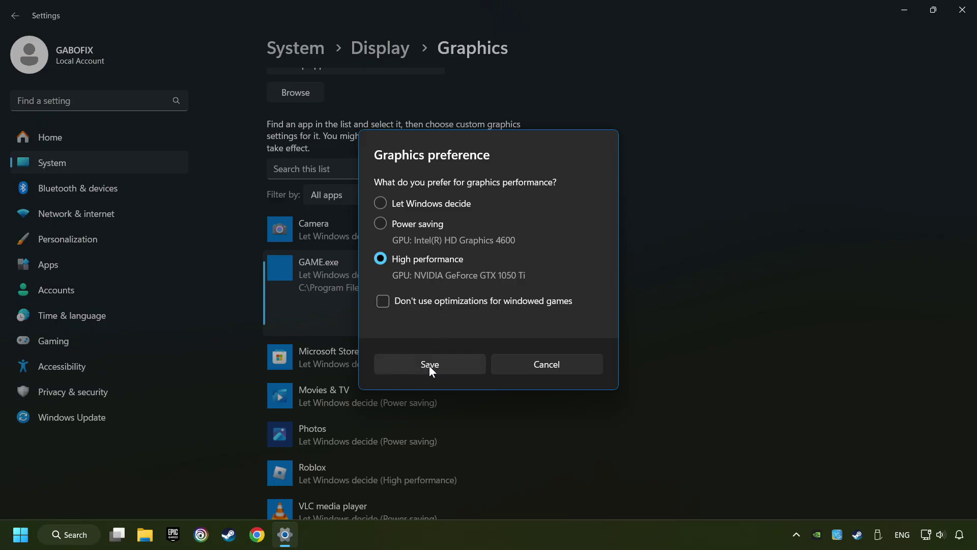
{"action": "left_click", "coordinate": [447, 363]}
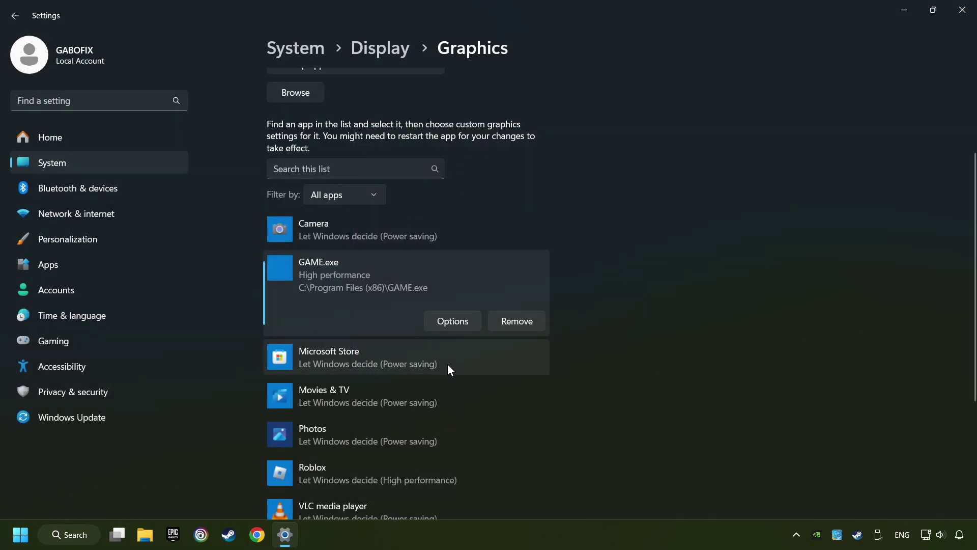
{"action": "left_click", "coordinate": [964, 12]}
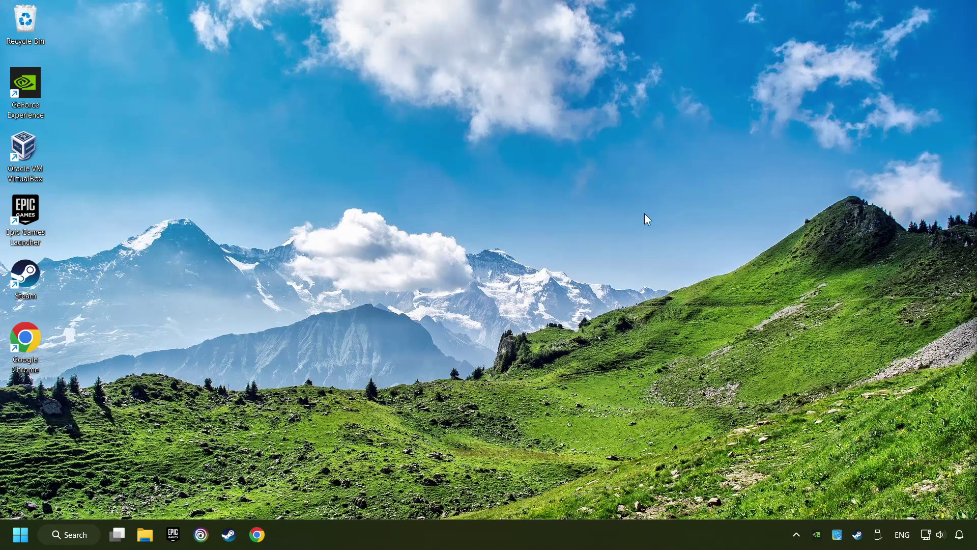
Step: Open the Installed Files section of GAME's properties in the Steam library
{"action": "left_click", "coordinate": [229, 536]}
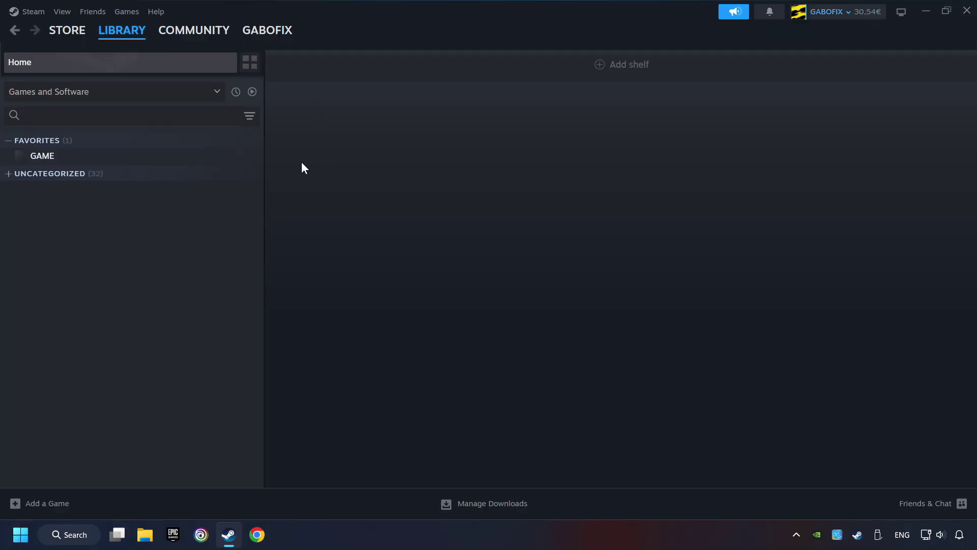
{"action": "right_click", "coordinate": [215, 160]}
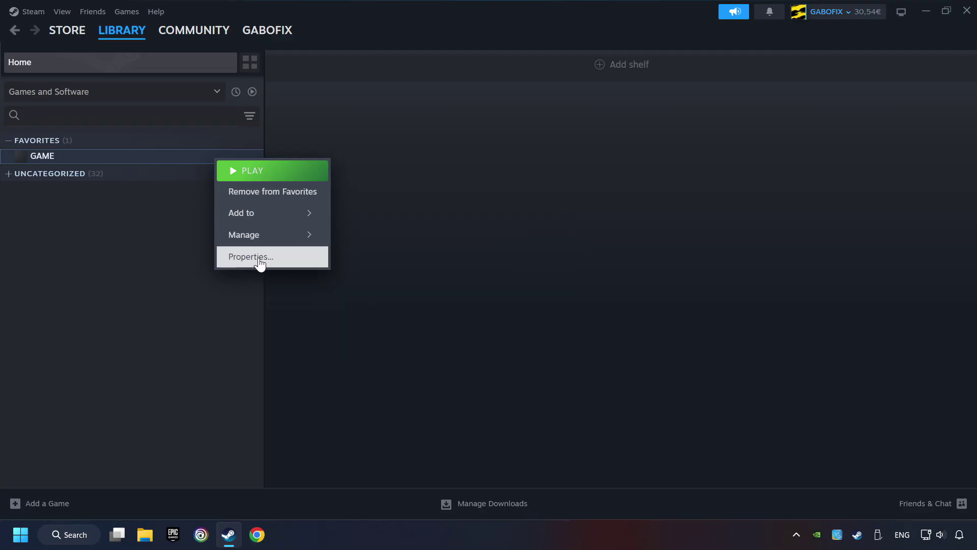
{"action": "left_click", "coordinate": [300, 260]}
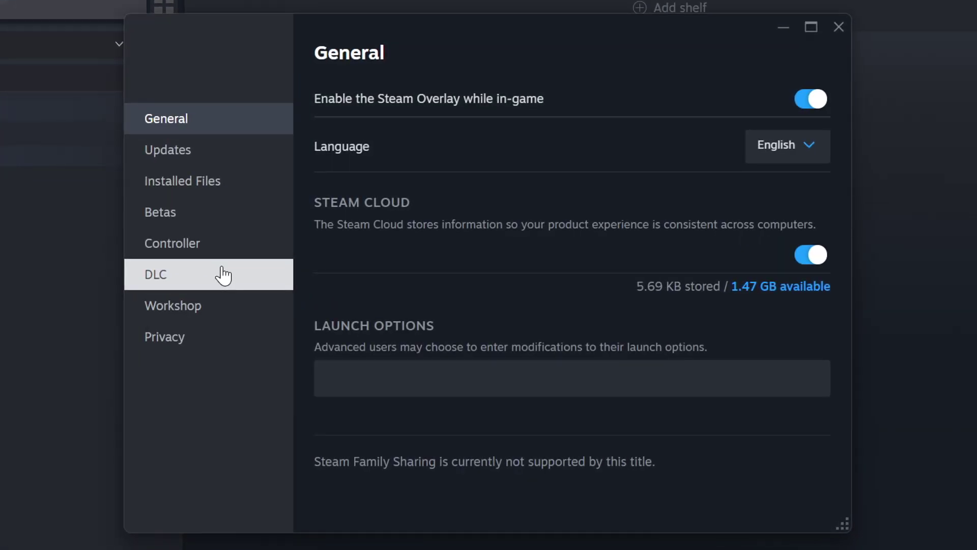
{"action": "left_click", "coordinate": [226, 190]}
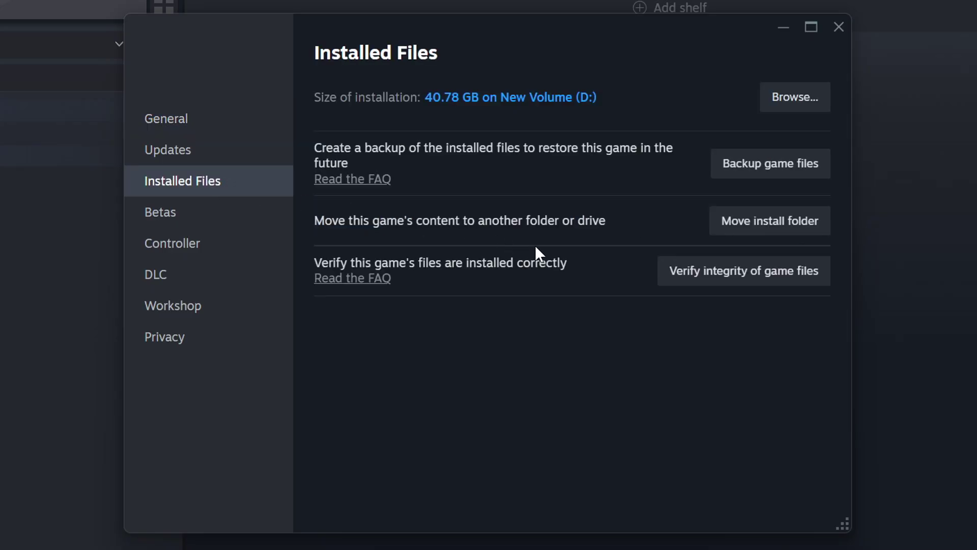
Step: Verify the integrity of GAME's files and browse to its install folder, selecting the GAME shortcut
{"action": "left_click", "coordinate": [757, 281]}
{"action": "left_click", "coordinate": [795, 97]}
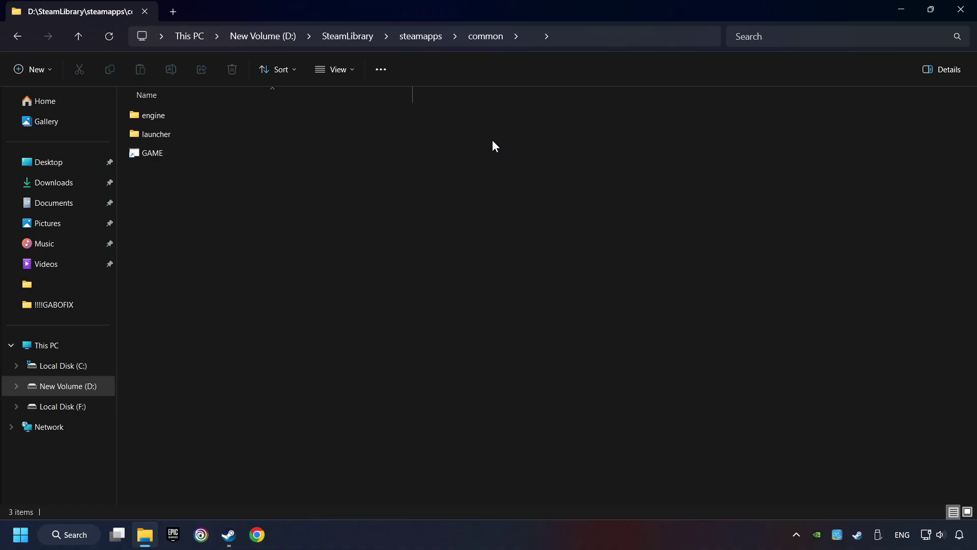
{"action": "left_click", "coordinate": [328, 152]}
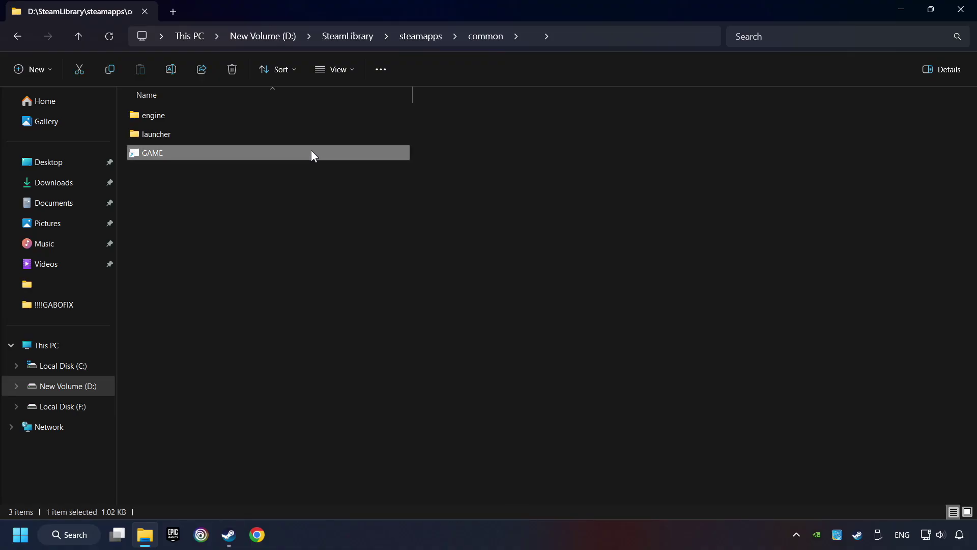
Step: Open the Compatibility tab of the GAME shortcut's properties
{"action": "right_click", "coordinate": [312, 154]}
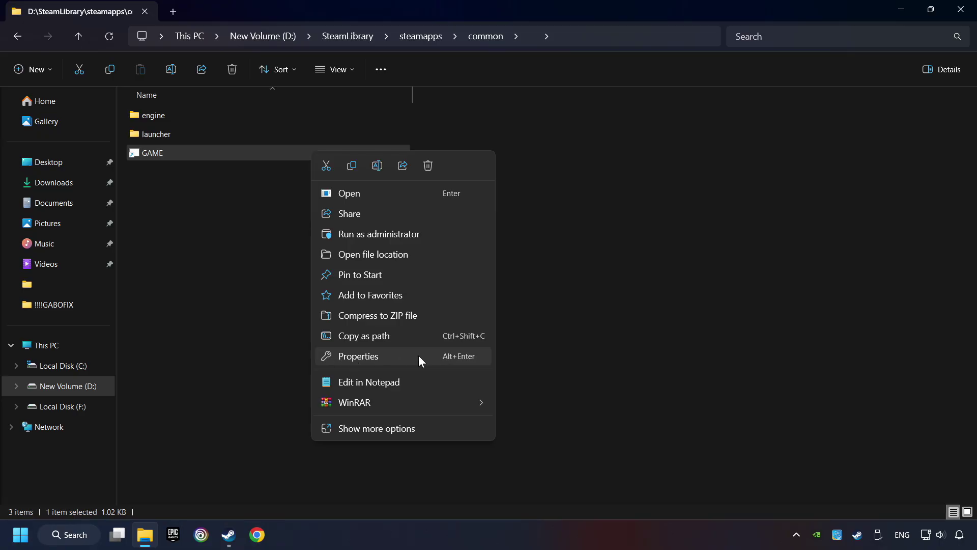
{"action": "left_click", "coordinate": [374, 357]}
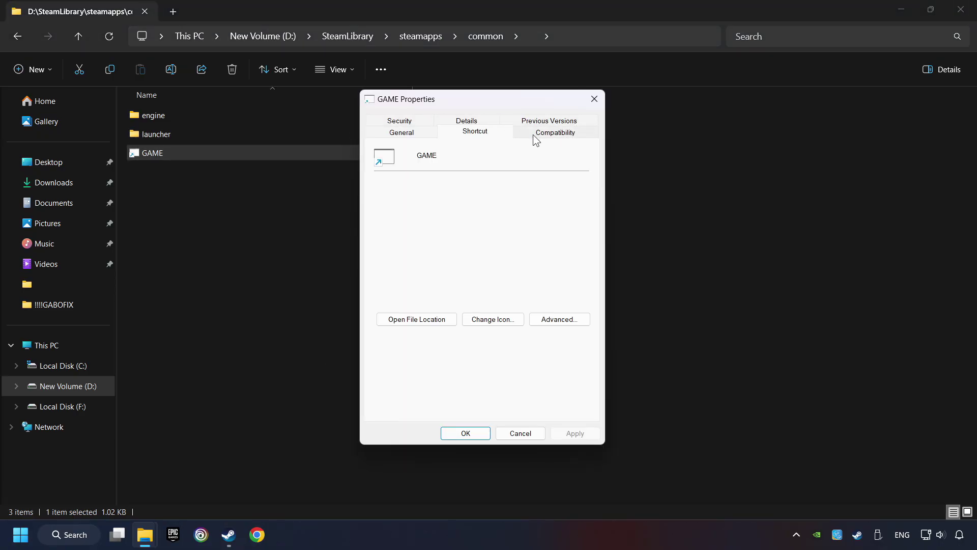
{"action": "left_click", "coordinate": [577, 133]}
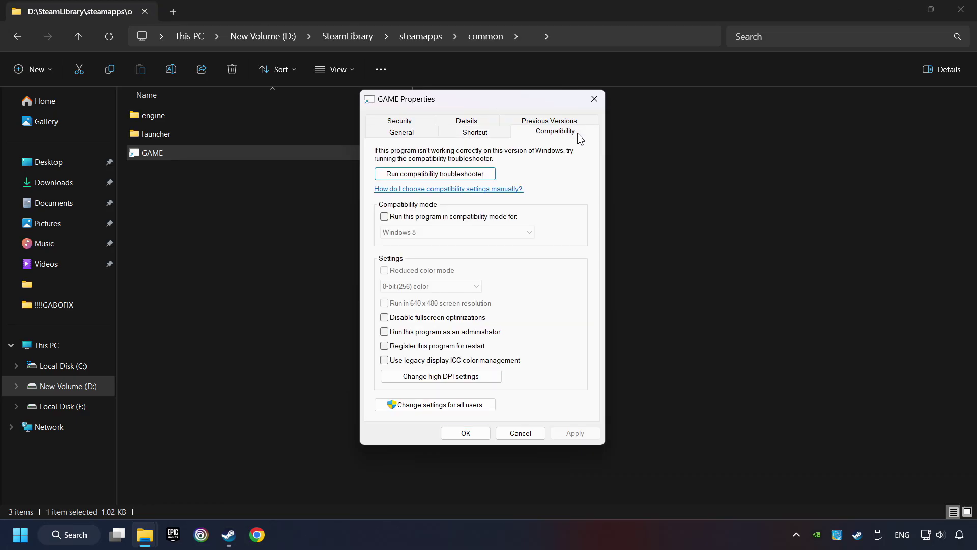
Step: Enable Windows 8 compatibility mode, disable fullscreen optimizations, run as administrator, and apply
{"action": "left_click", "coordinate": [463, 218]}
{"action": "left_click", "coordinate": [463, 232]}
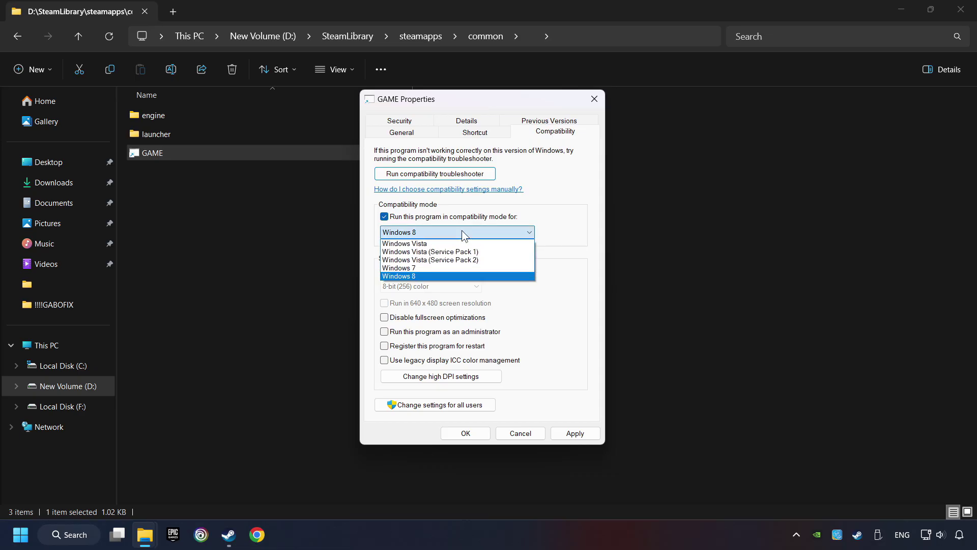
{"action": "left_click", "coordinate": [432, 276]}
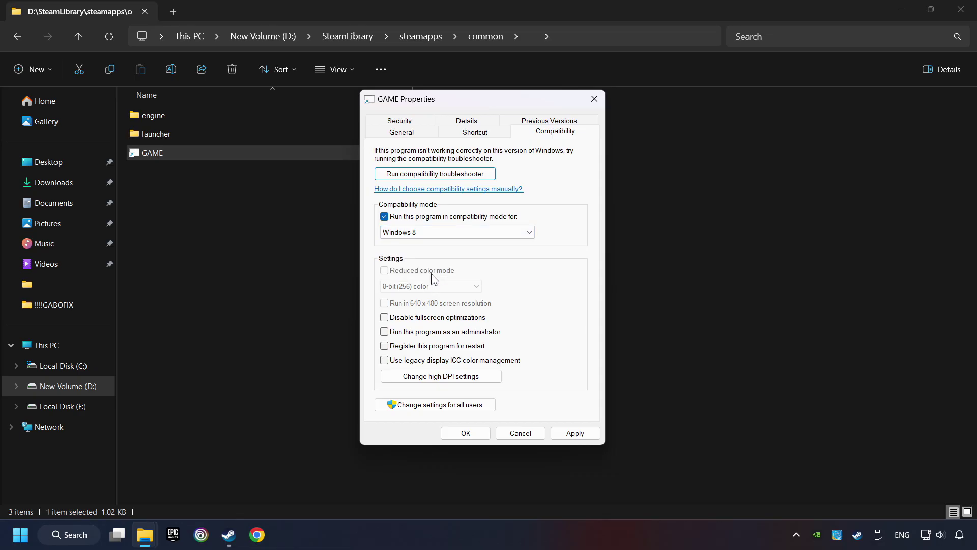
{"action": "left_click", "coordinate": [383, 317]}
{"action": "left_click", "coordinate": [384, 333]}
{"action": "left_click", "coordinate": [580, 433]}
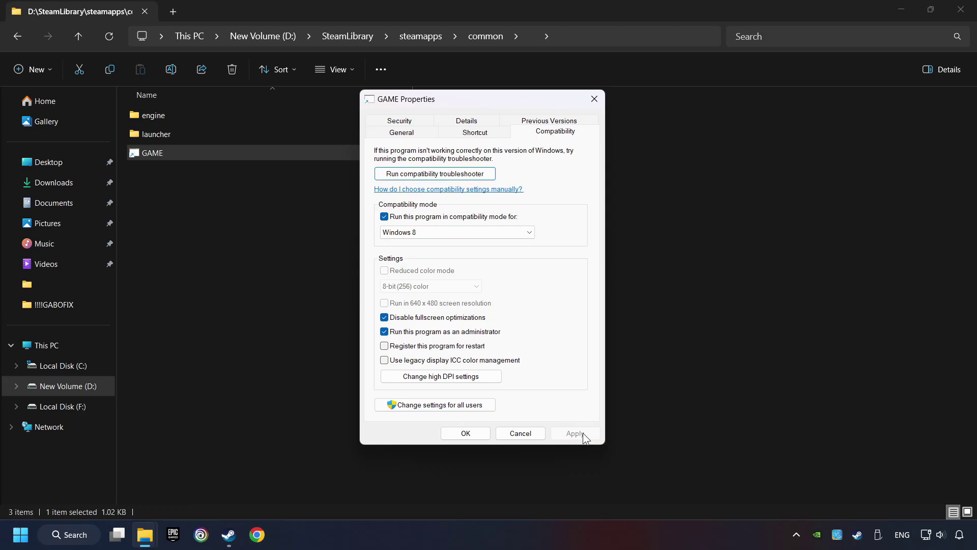
{"action": "left_click", "coordinate": [473, 435]}
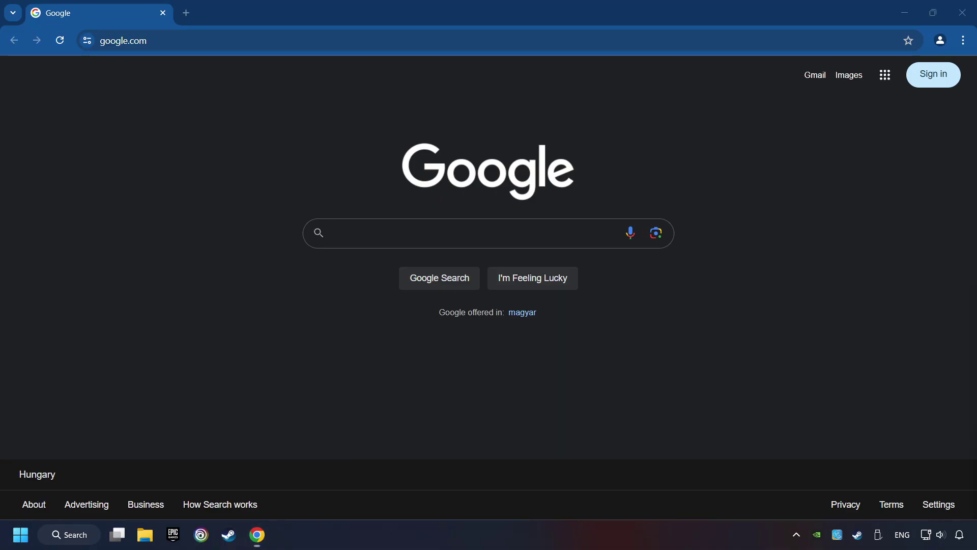
Step: Load the DirectX End-User Runtime Web Installer page from a pasted URL
{"action": "left_click", "coordinate": [188, 38]}
{"action": "type", "text": "https://www.microsoft.com/en-US/download/details.aspx?id=35"}
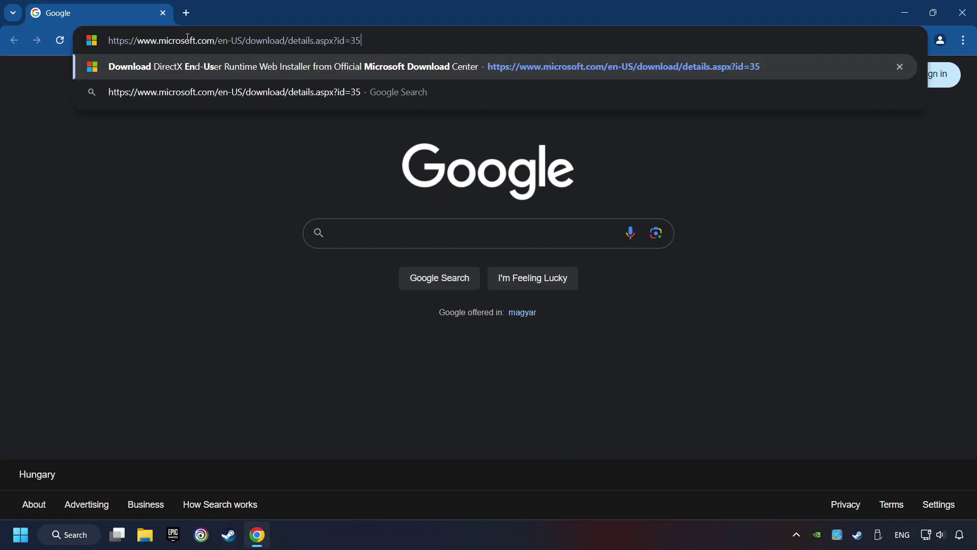
{"action": "key", "text": "Return"}
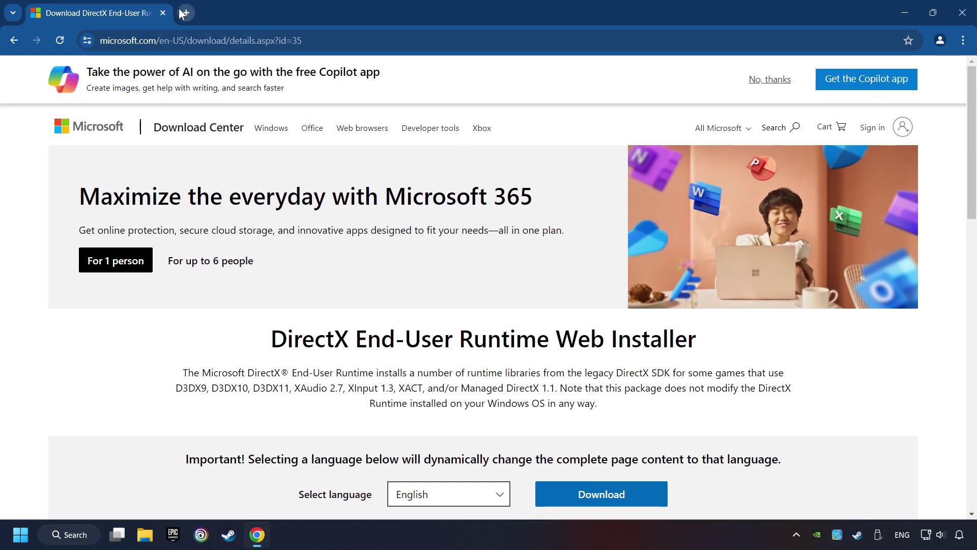
Step: Open the Visual C++ Redistributable downloads page in a new tab, then return to the DirectX page
{"action": "left_click", "coordinate": [186, 13]}
{"action": "type", "text": "https://learn.microsoft.com/en-us/cpp/windows/latest-supported-vc-redist?view=msvc-160"}
{"action": "key", "text": "Return"}
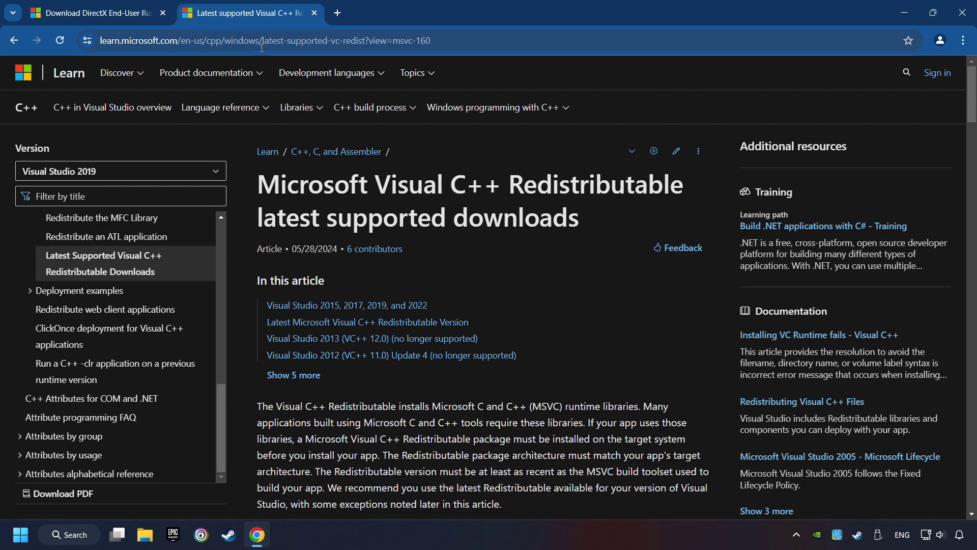
{"action": "left_click", "coordinate": [127, 12]}
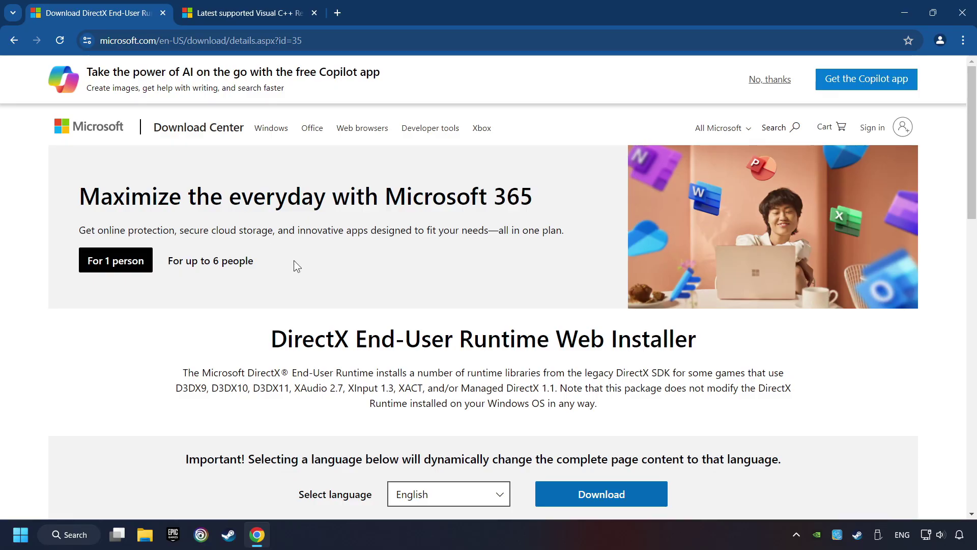
{"action": "scroll", "coordinate": [294, 265], "scroll_direction": "down", "scroll_amount": 1}
{"action": "scroll", "coordinate": [269, 275], "scroll_direction": "down", "scroll_amount": 1}
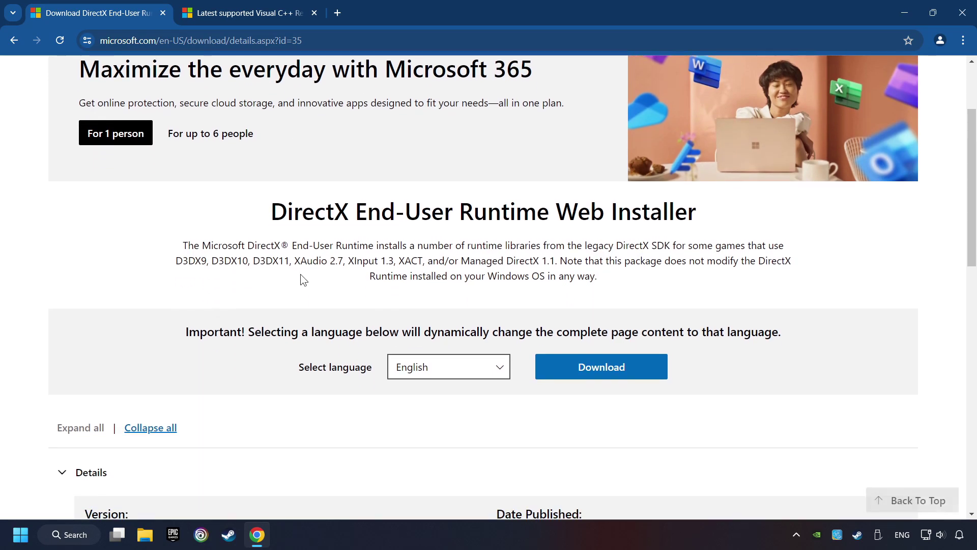
Step: Download the DirectX web installer and launch it from Chrome's downloads
{"action": "left_click", "coordinate": [610, 376]}
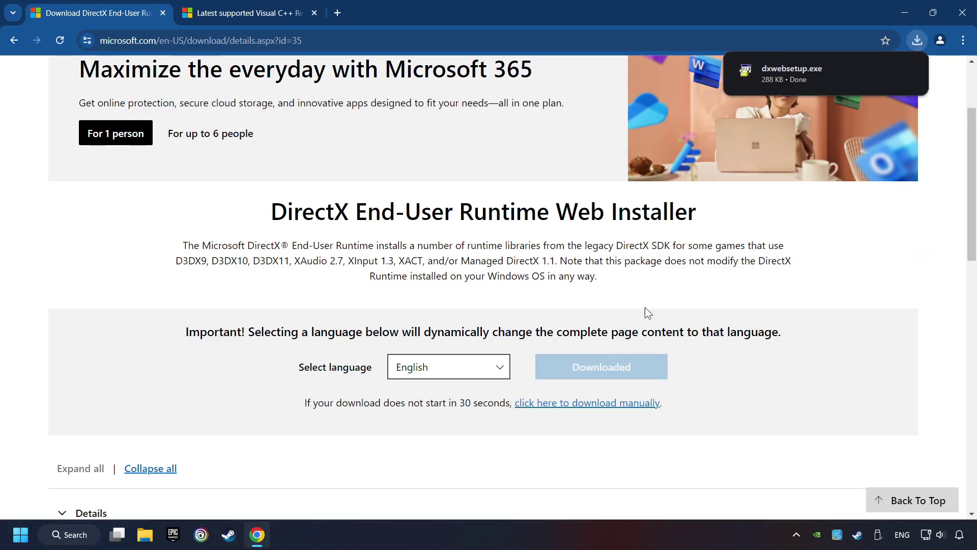
{"action": "mouse_move", "coordinate": [786, 80]}
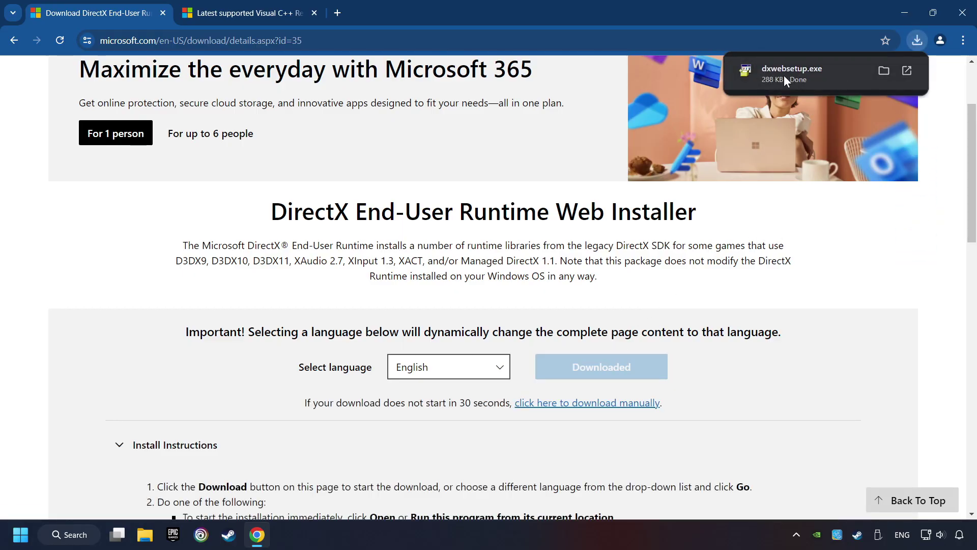
{"action": "left_click", "coordinate": [833, 73]}
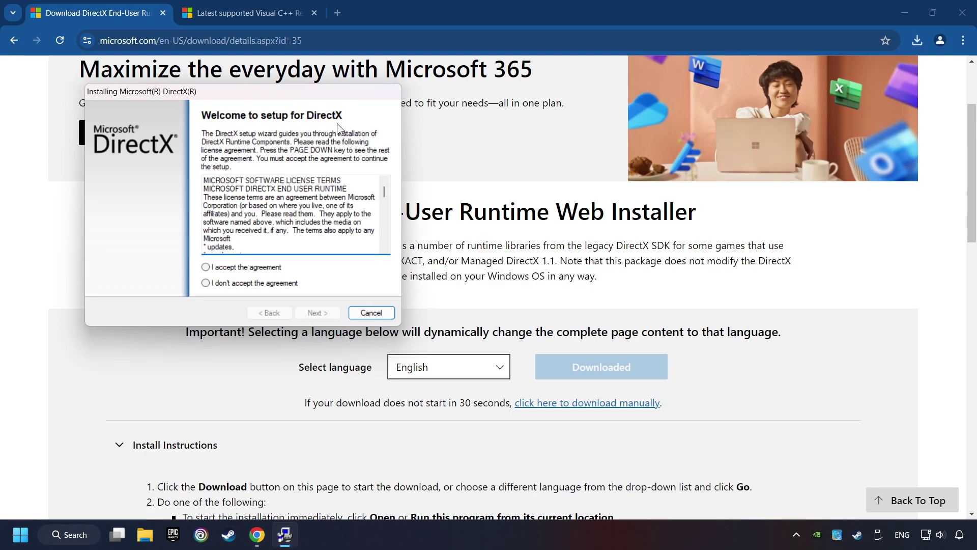
{"action": "left_click_drag", "start_coordinate": [324, 92], "coordinate": [566, 164]}
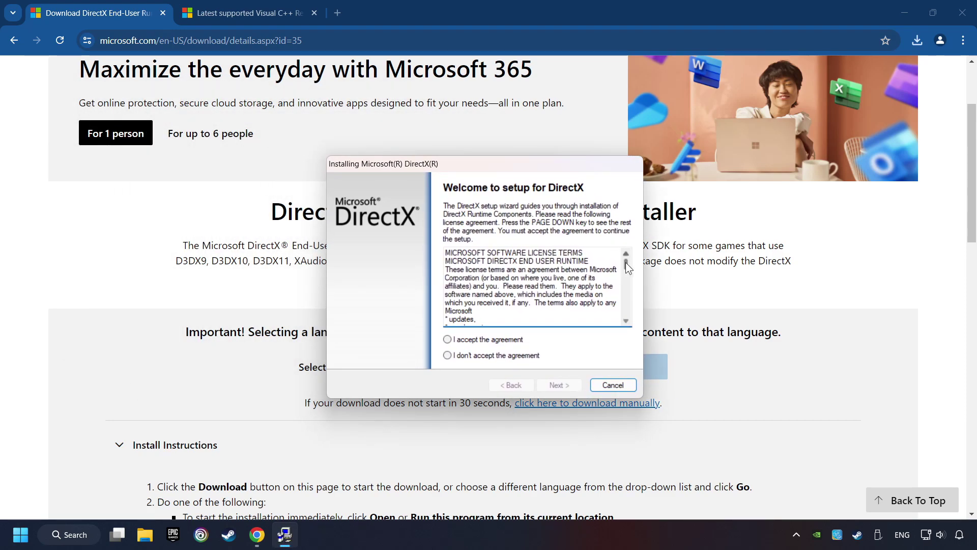
{"action": "left_click_drag", "start_coordinate": [626, 262], "coordinate": [468, 343]}
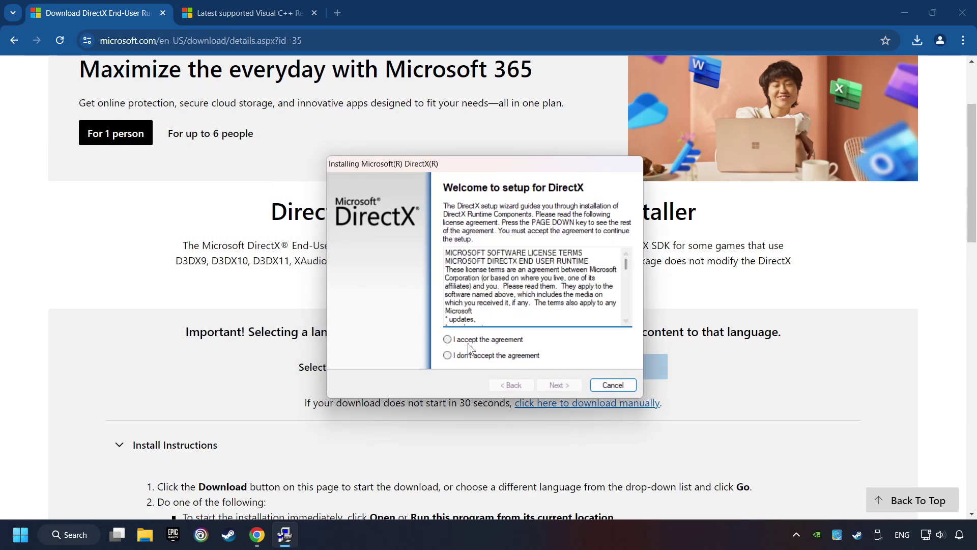
Step: Accept the DirectX license, decline the Bing Bar, install, and finish setup
{"action": "left_click", "coordinate": [506, 340]}
{"action": "left_click", "coordinate": [560, 386]}
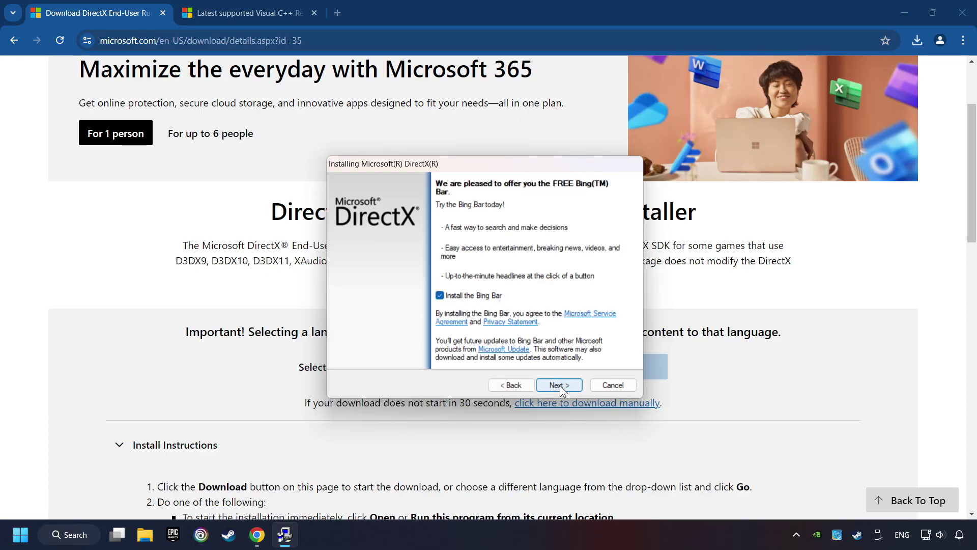
{"action": "left_click", "coordinate": [440, 295]}
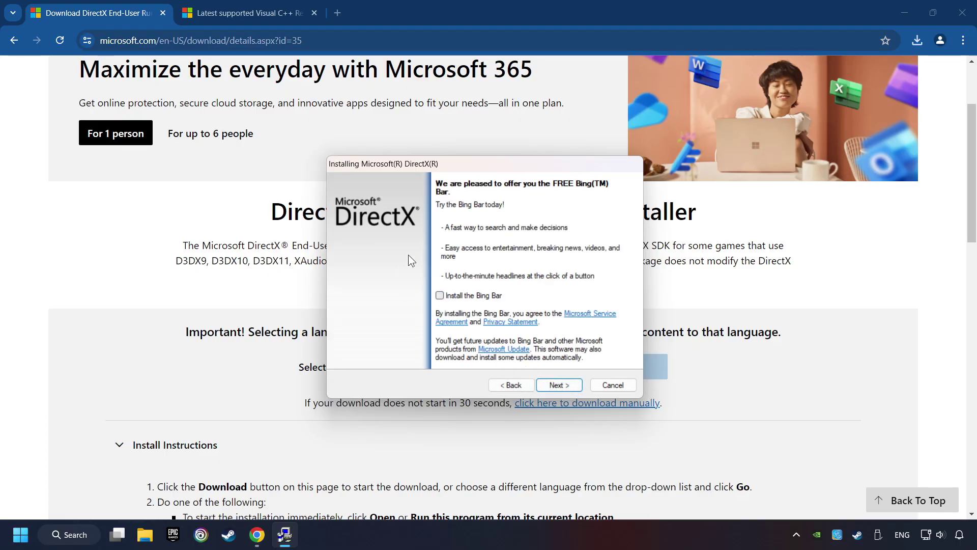
{"action": "left_click", "coordinate": [563, 386]}
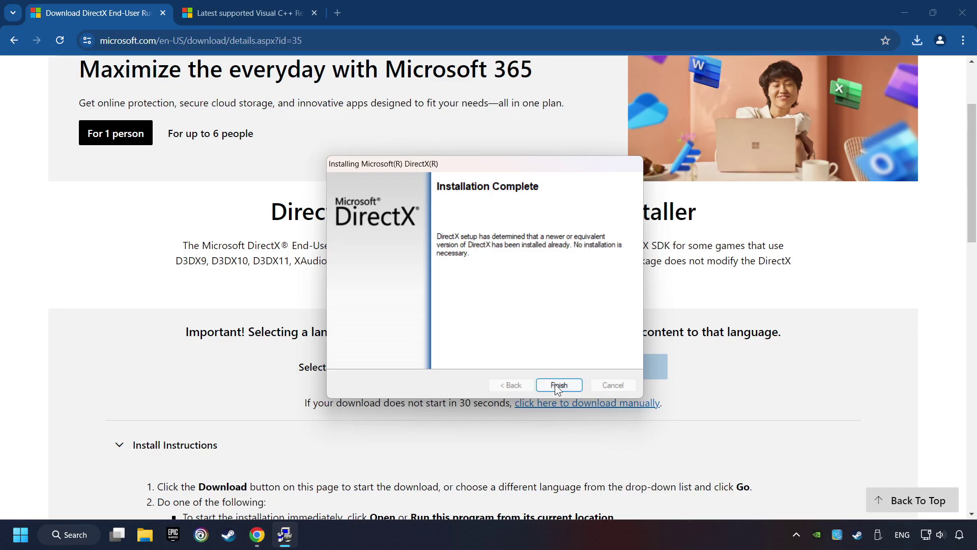
{"action": "left_click", "coordinate": [560, 385]}
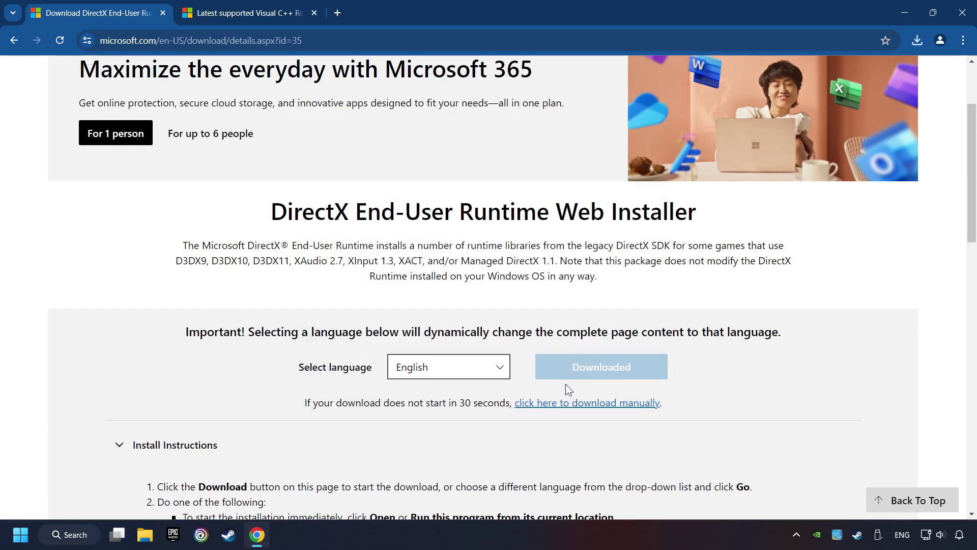
Step: Download the ARM64, x86 and x64 Visual C++ Redistributable packages
{"action": "left_click", "coordinate": [234, 14]}
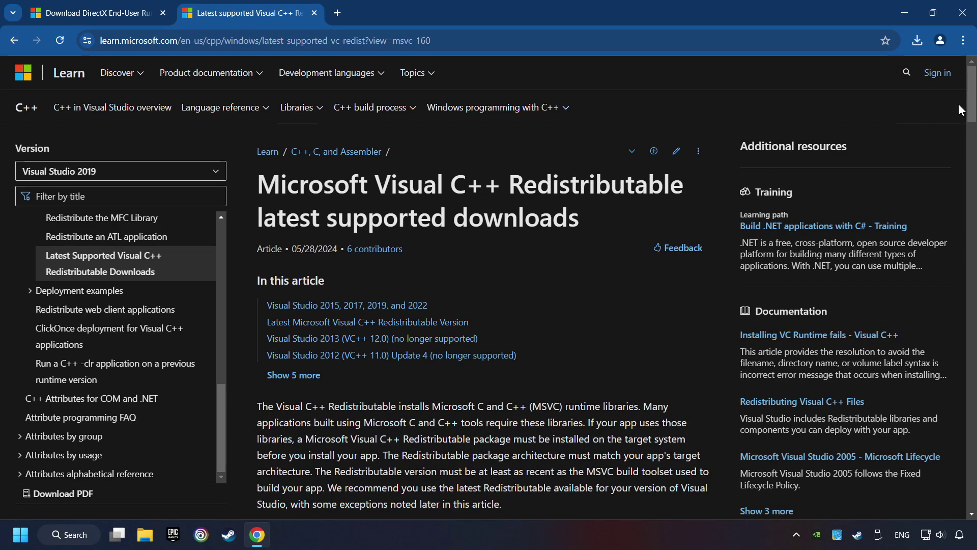
{"action": "scroll", "coordinate": [958, 107], "scroll_direction": "down", "scroll_amount": 15}
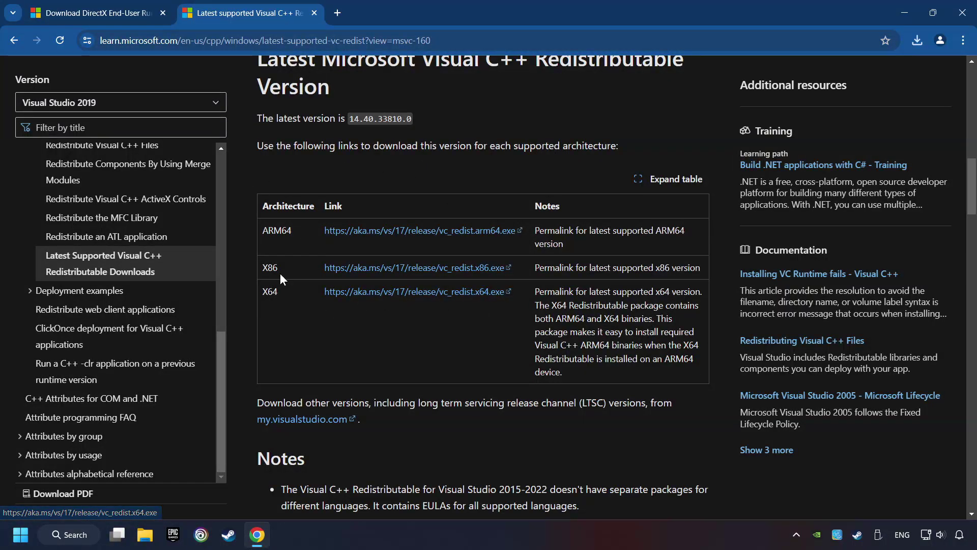
{"action": "left_click", "coordinate": [389, 232]}
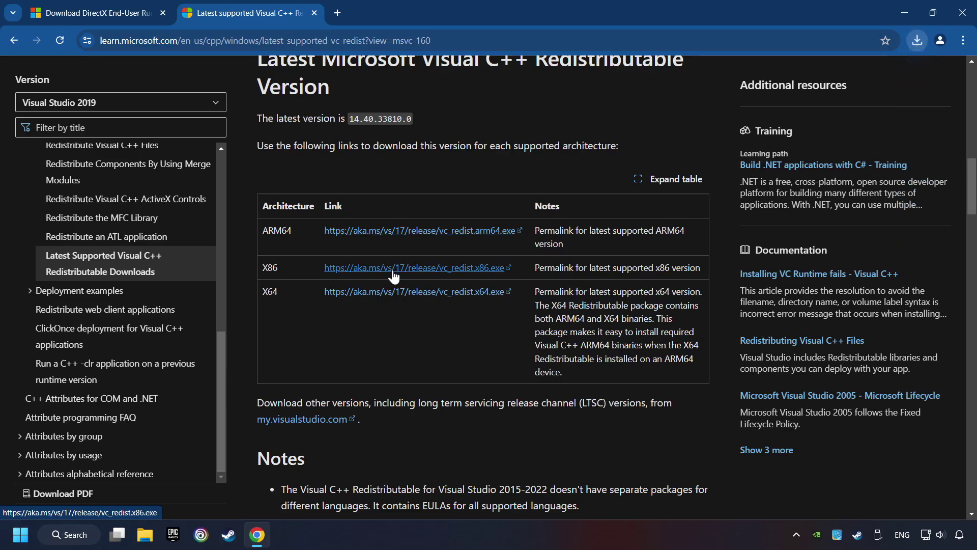
{"action": "left_click", "coordinate": [393, 277]}
{"action": "left_click", "coordinate": [395, 290]}
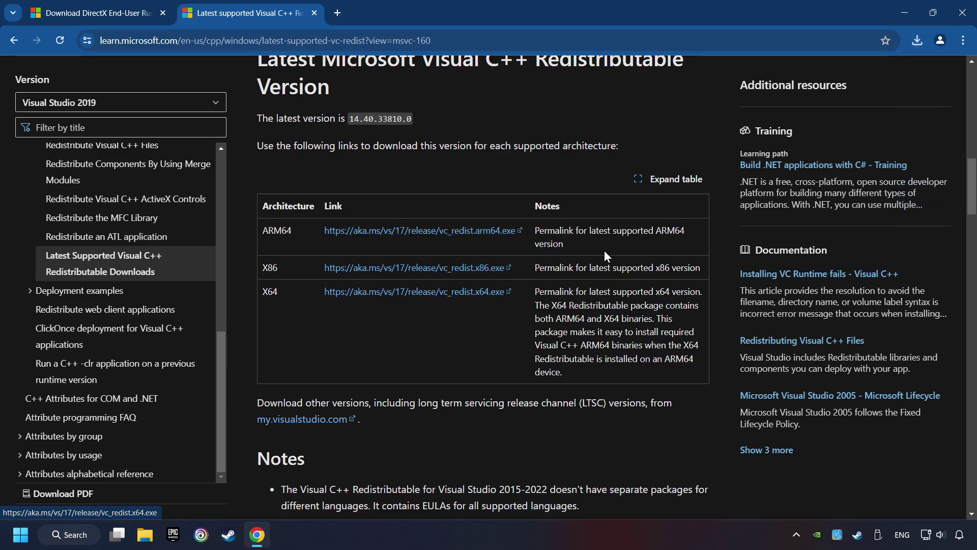
Step: Run VC_redist.arm64.exe, agree to the license terms, and start the install
{"action": "left_click", "coordinate": [918, 41]}
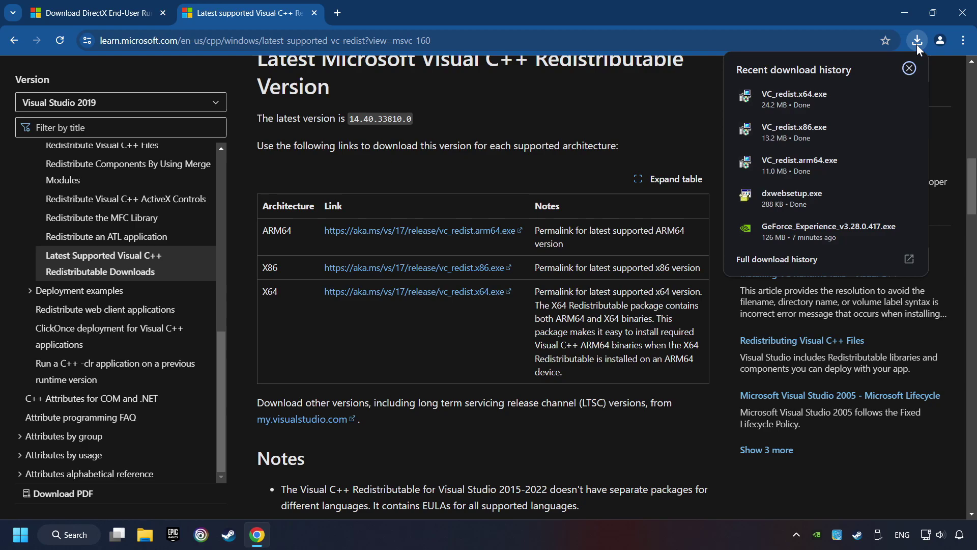
{"action": "left_click", "coordinate": [814, 160]}
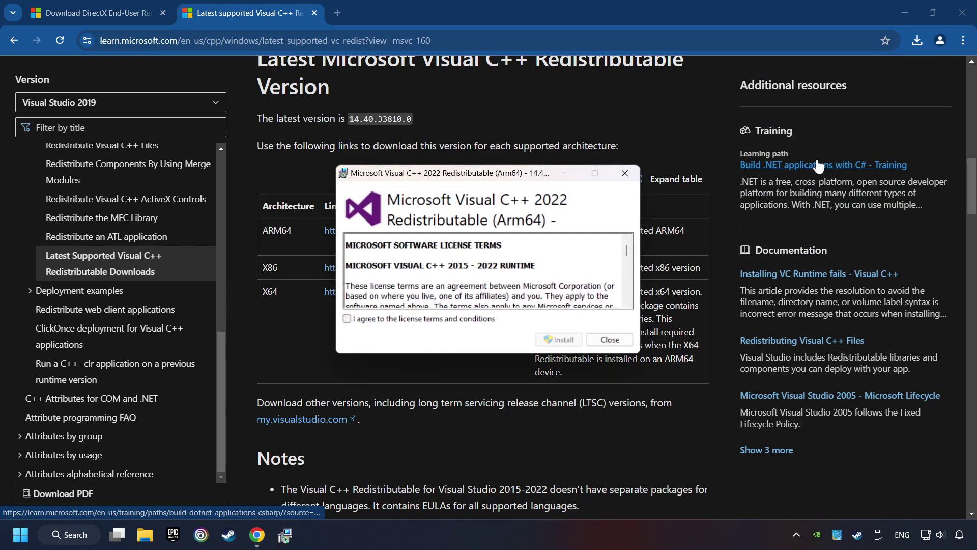
{"action": "left_click_drag", "start_coordinate": [628, 253], "coordinate": [612, 310]}
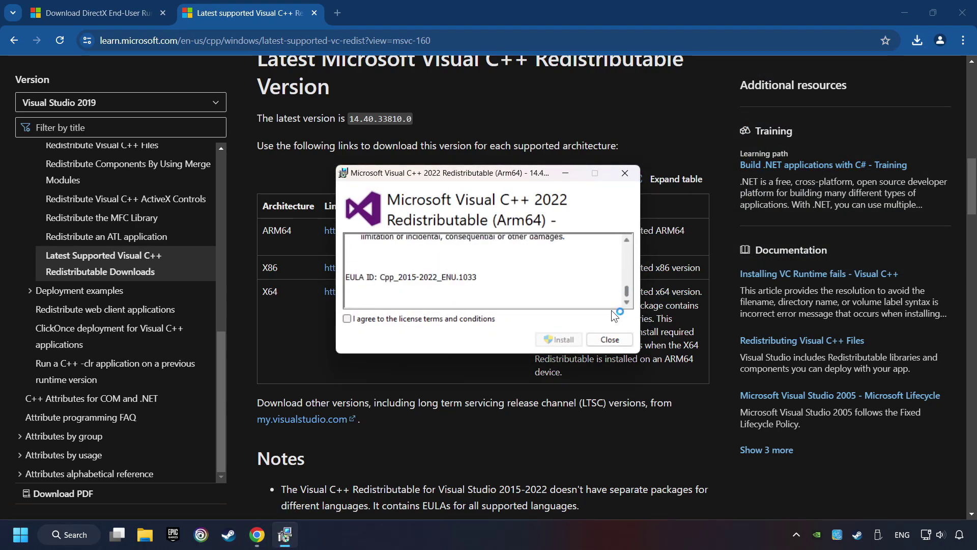
{"action": "left_click", "coordinate": [376, 319]}
{"action": "left_click", "coordinate": [557, 339]}
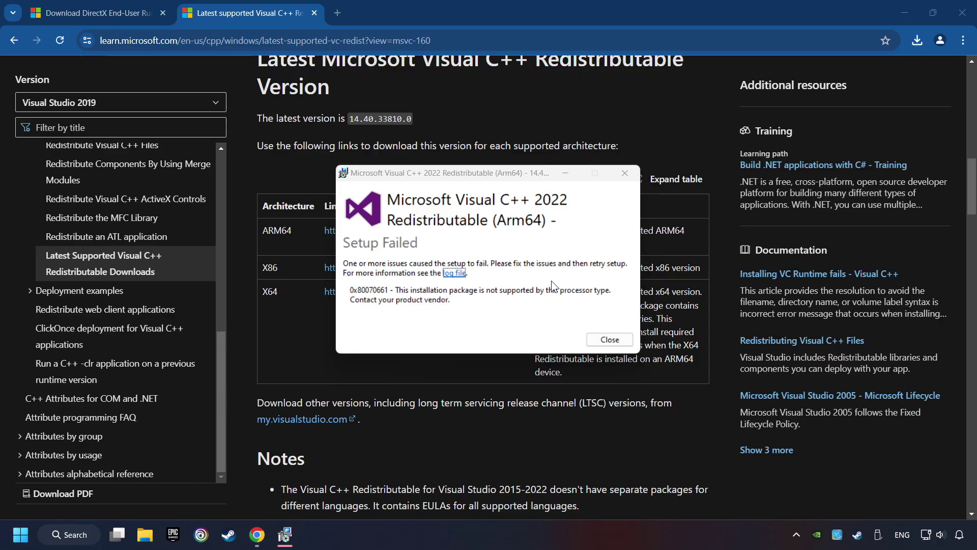
Step: Dismiss the failed setup and run VC_redist.x86.exe from Chrome's downloads to install the x86 redistributable
{"action": "left_click", "coordinate": [610, 339]}
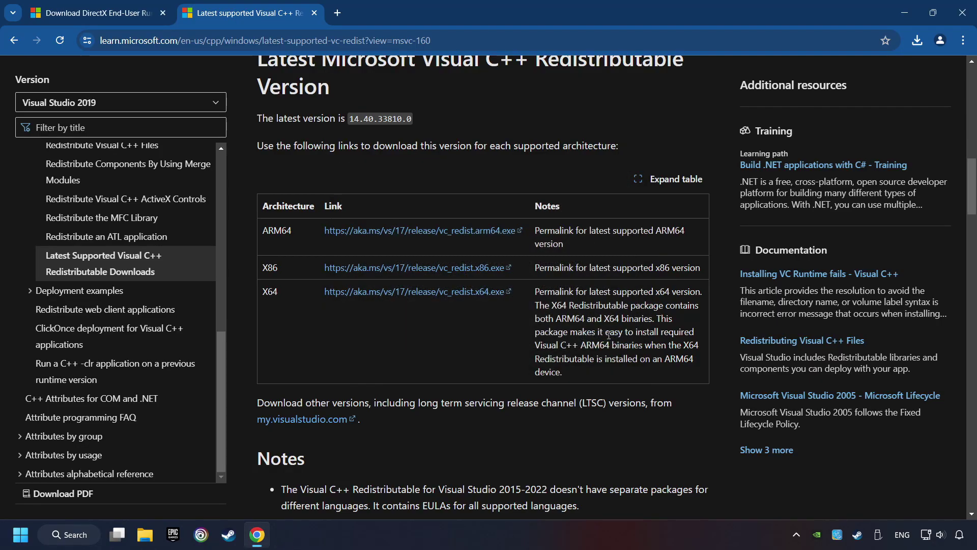
{"action": "left_click", "coordinate": [918, 43]}
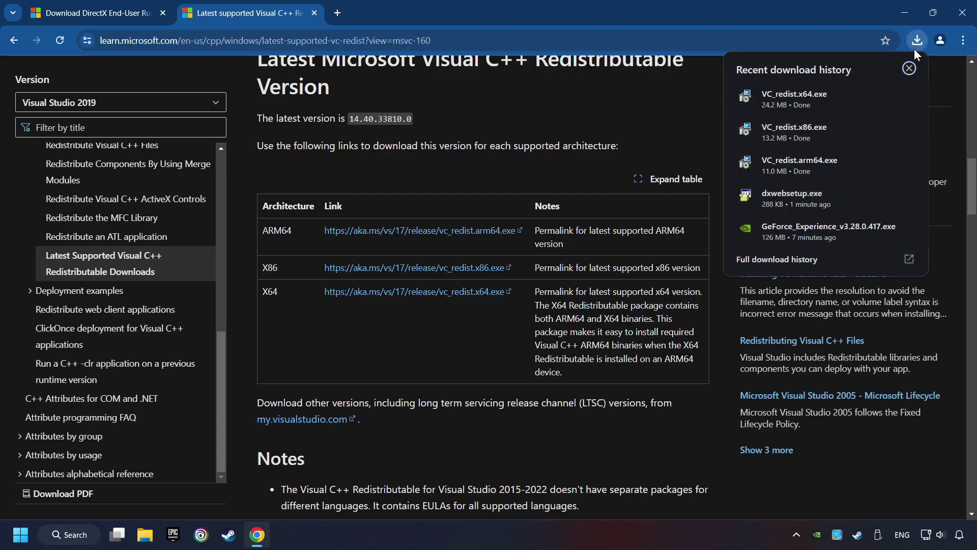
{"action": "left_click", "coordinate": [817, 124]}
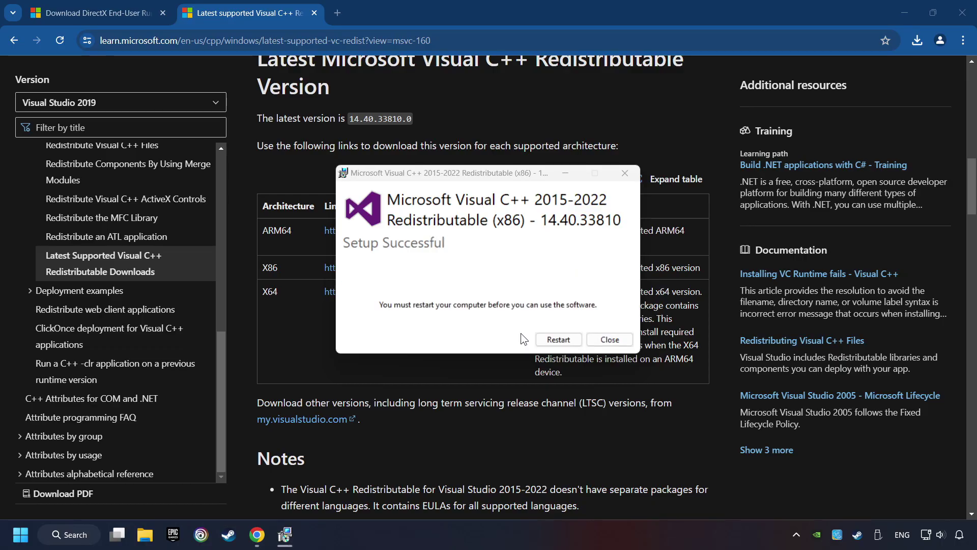
Step: Close the successful x86 setup and run VC_redist.x64.exe to install the x64 redistributable
{"action": "left_click", "coordinate": [610, 340]}
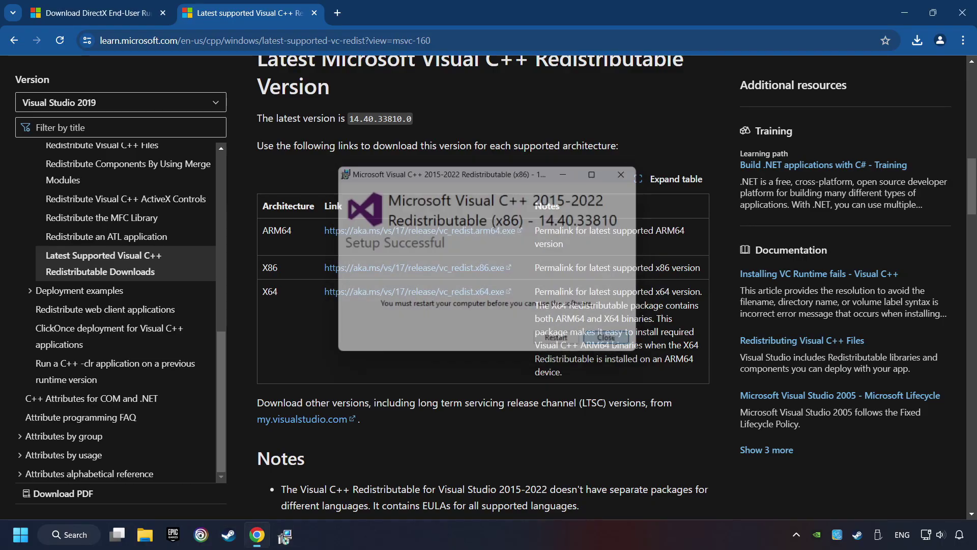
{"action": "left_click", "coordinate": [917, 41]}
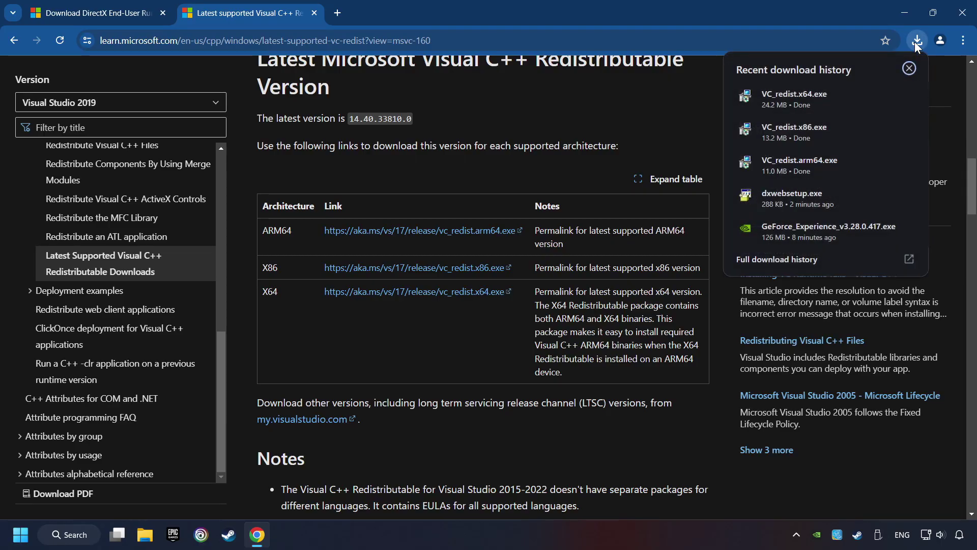
{"action": "left_click", "coordinate": [835, 93]}
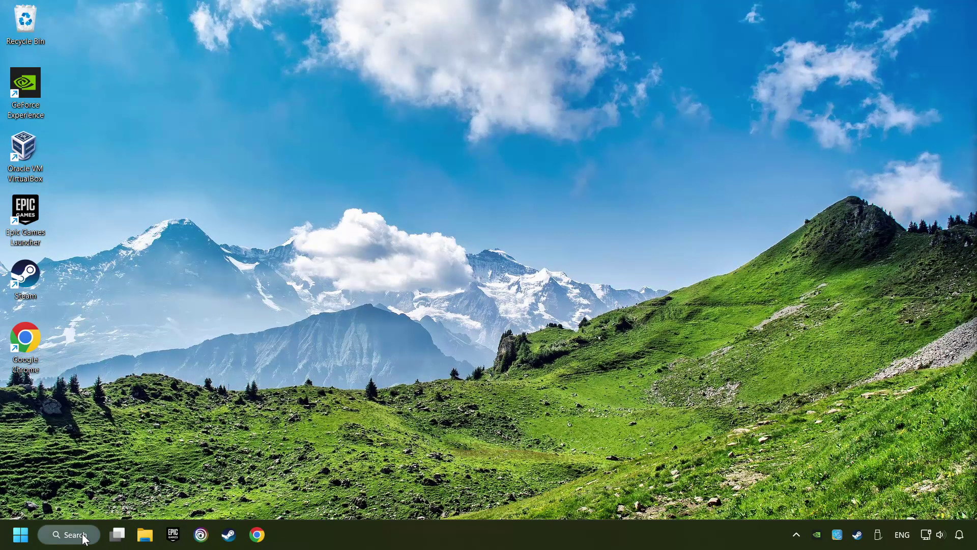
Step: Search 'updates', run a Windows Update check confirming the PC is up to date, then close Settings
{"action": "left_click", "coordinate": [73, 536]}
{"action": "type", "text": "up"}
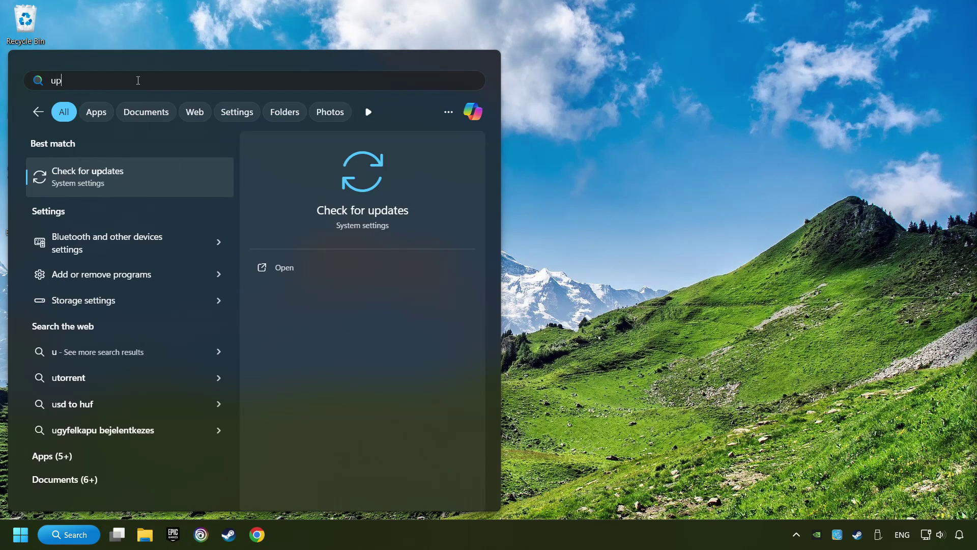
{"action": "type", "text": "dates"}
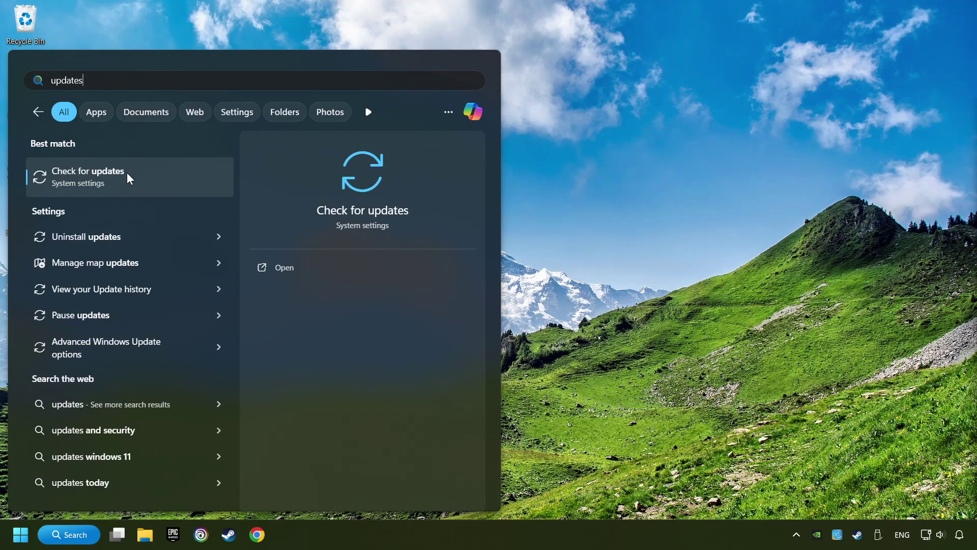
{"action": "left_click", "coordinate": [184, 177]}
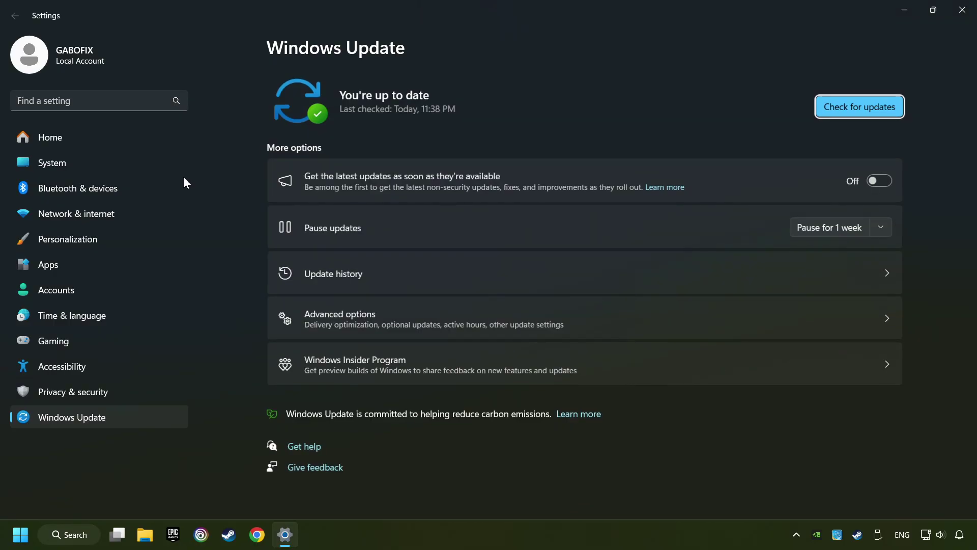
{"action": "left_click", "coordinate": [869, 110]}
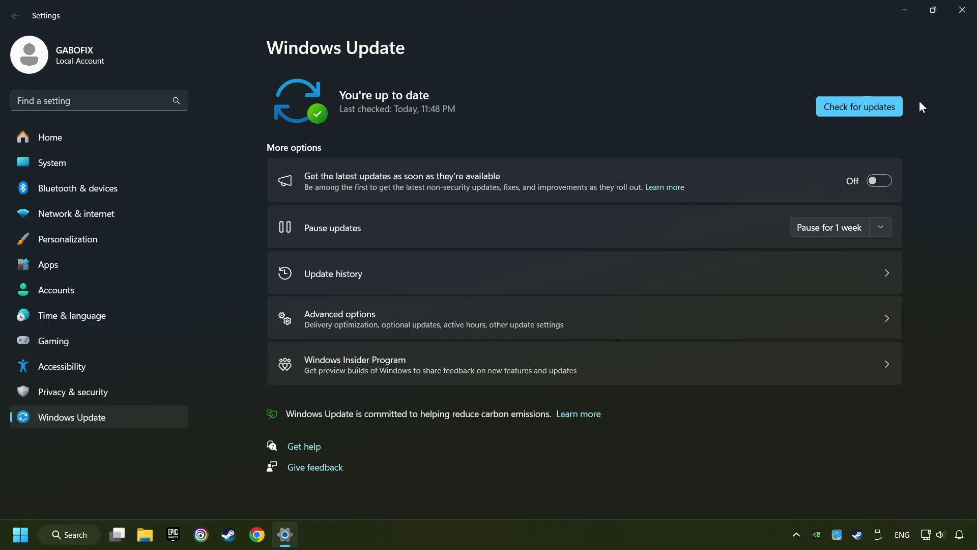
{"action": "left_click", "coordinate": [962, 16]}
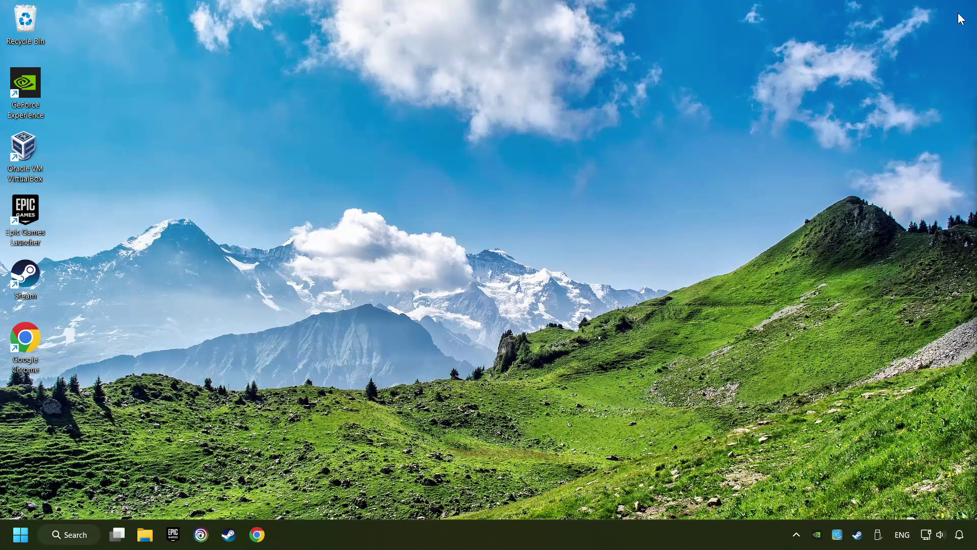
Step: Run Command Prompt as administrator from a 'cmd' search and start sfc /scannow
{"action": "left_click", "coordinate": [90, 542]}
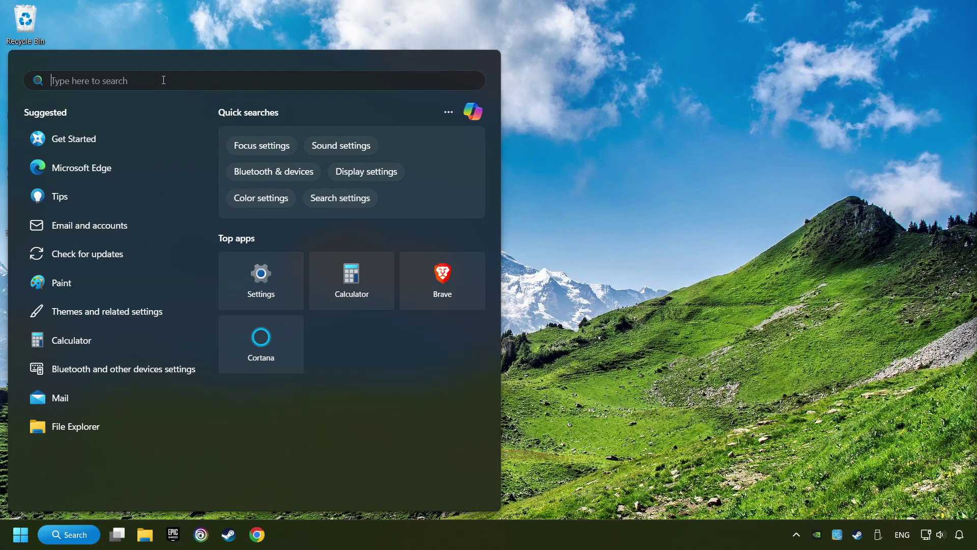
{"action": "type", "text": "cmd"}
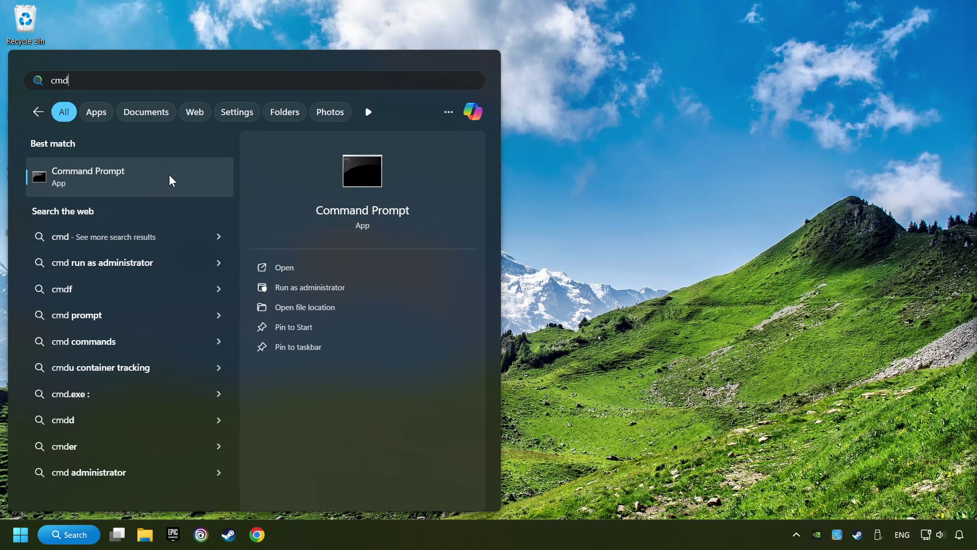
{"action": "right_click", "coordinate": [190, 176]}
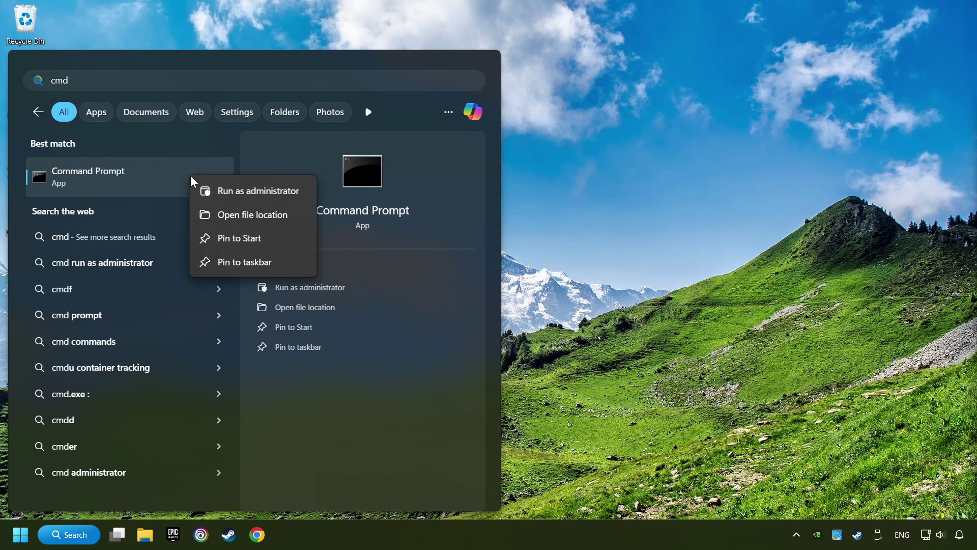
{"action": "left_click", "coordinate": [245, 189]}
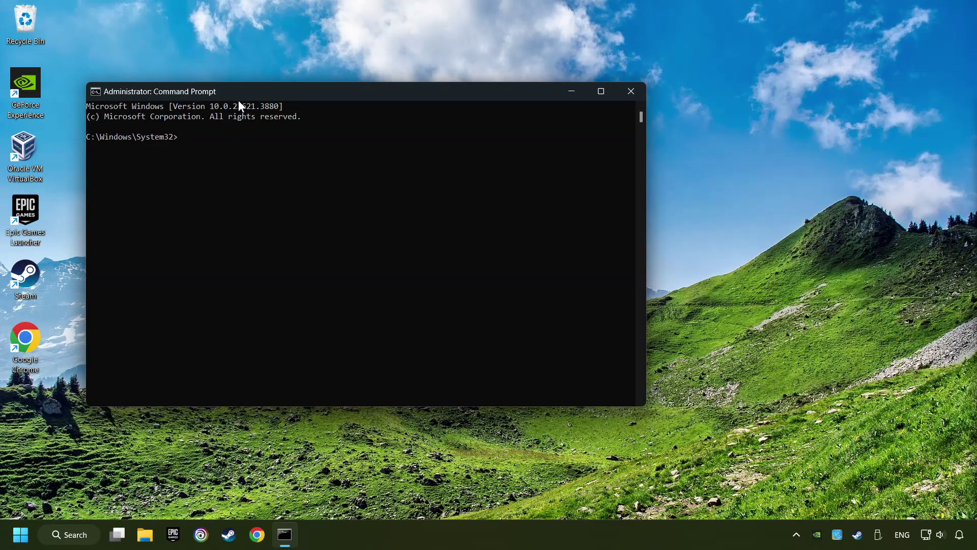
{"action": "left_click_drag", "start_coordinate": [238, 99], "coordinate": [352, 107]}
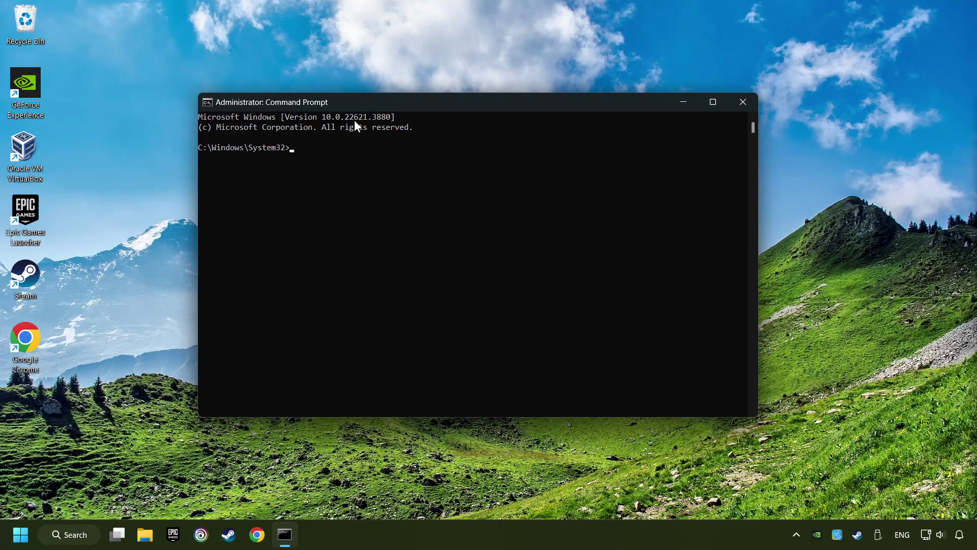
{"action": "type", "text": "sfc /scannow"}
{"action": "key", "text": "Return"}
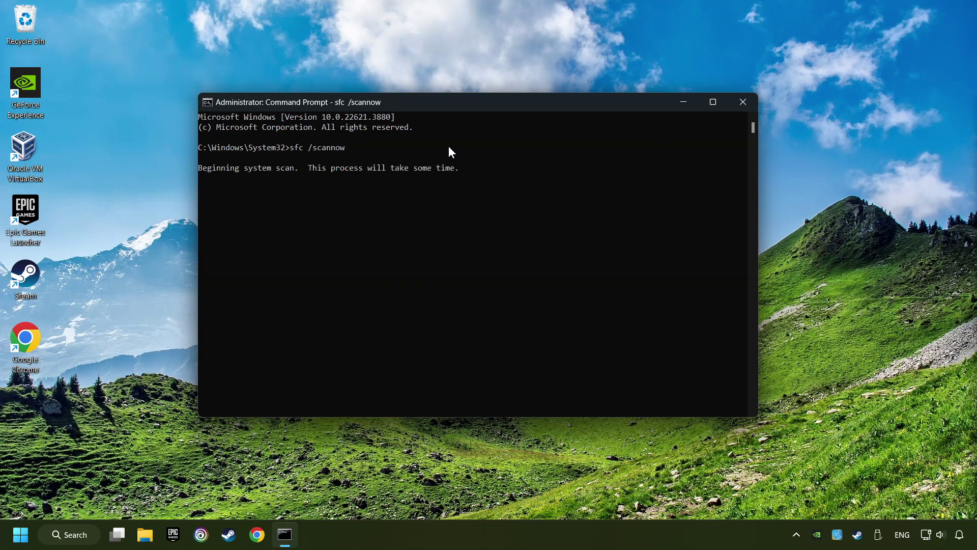